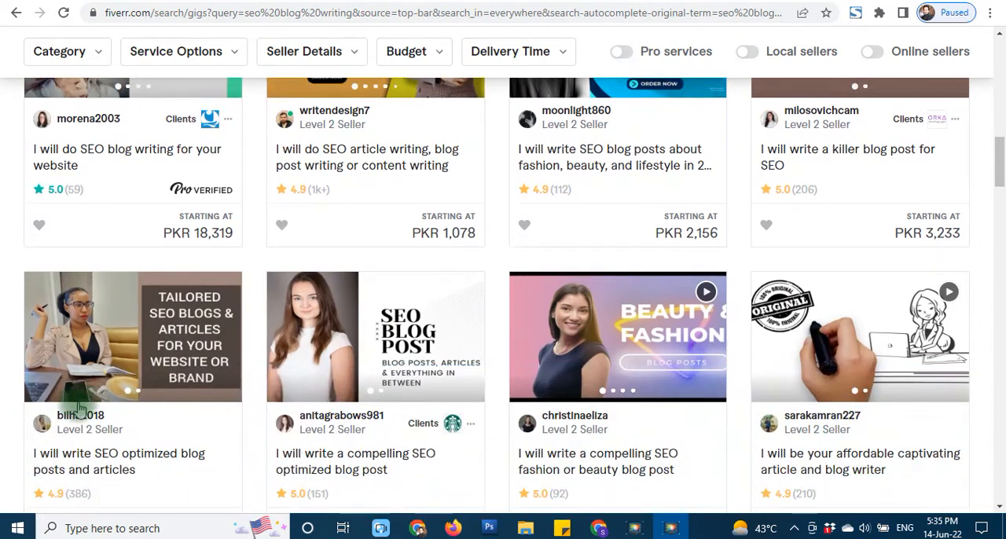
- Browse the gig listings in the Fiverr search results for SEO blog writing
scroll(511, 365, down, 2)
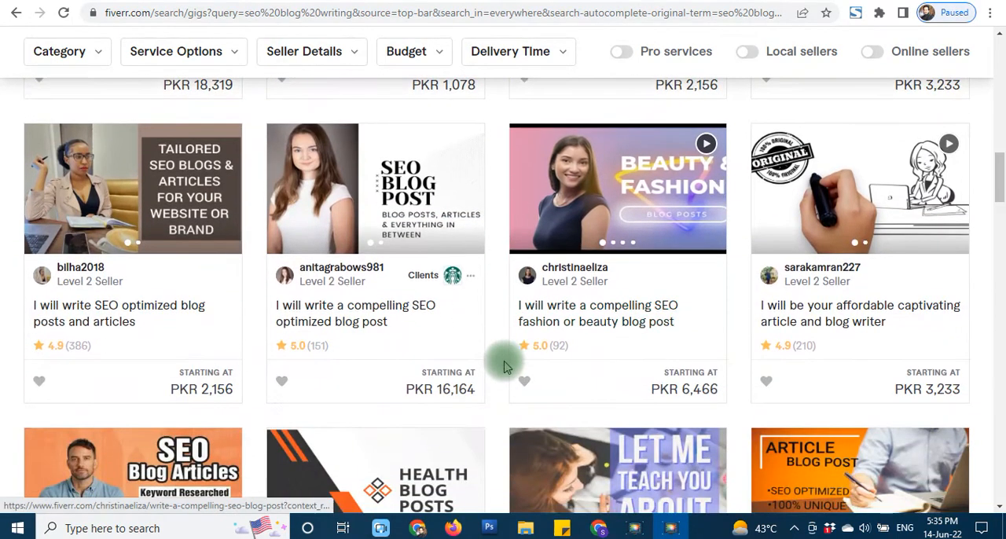
scroll(500, 350, down, 4)
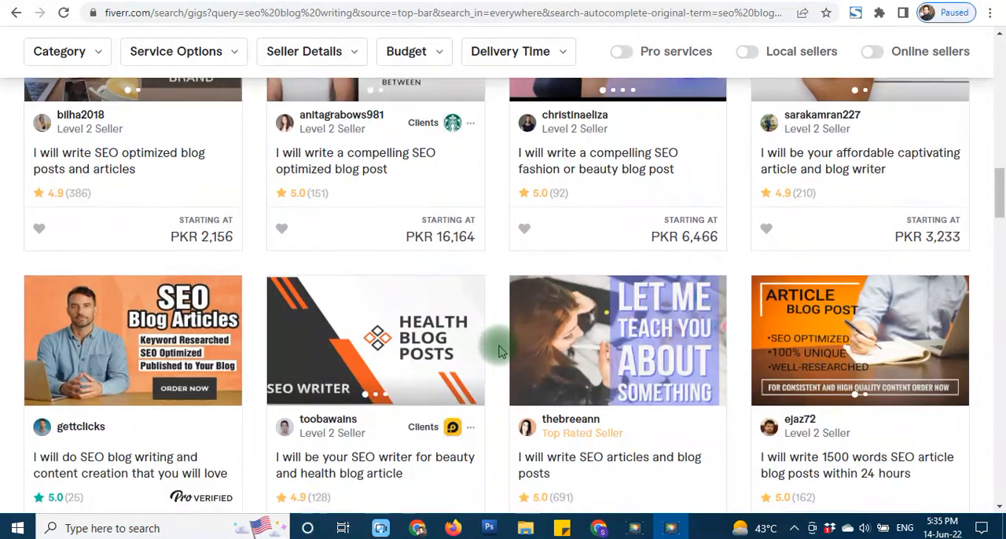
scroll(499, 350, down, 6)
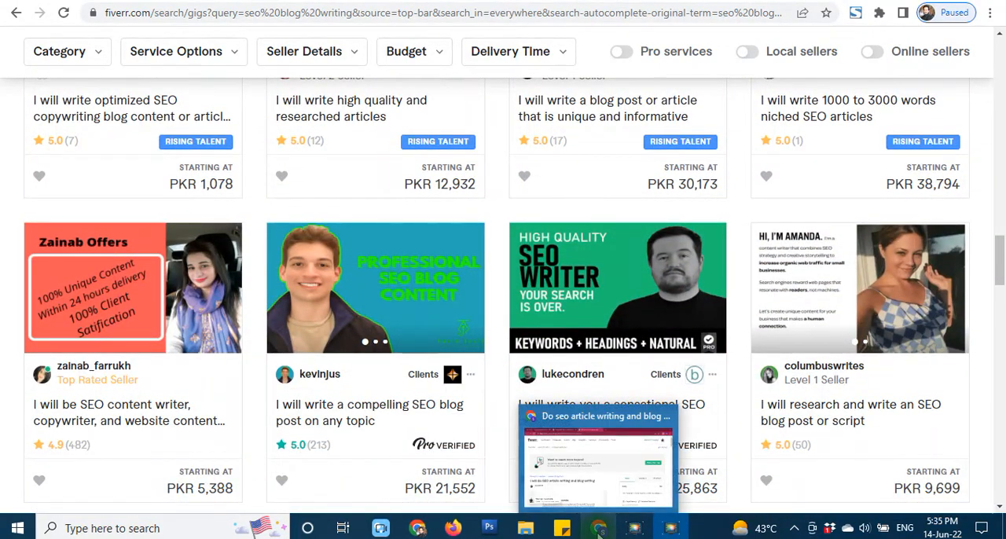
- Switch to the browser window with the seller's own SEO article writing gig and highlight its title
click(599, 532)
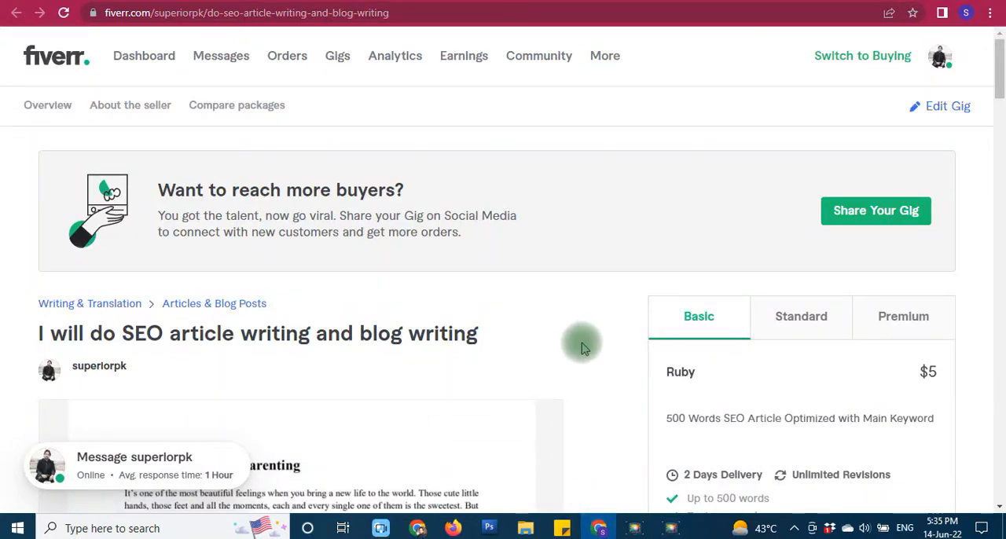
scroll(582, 338, down, 5)
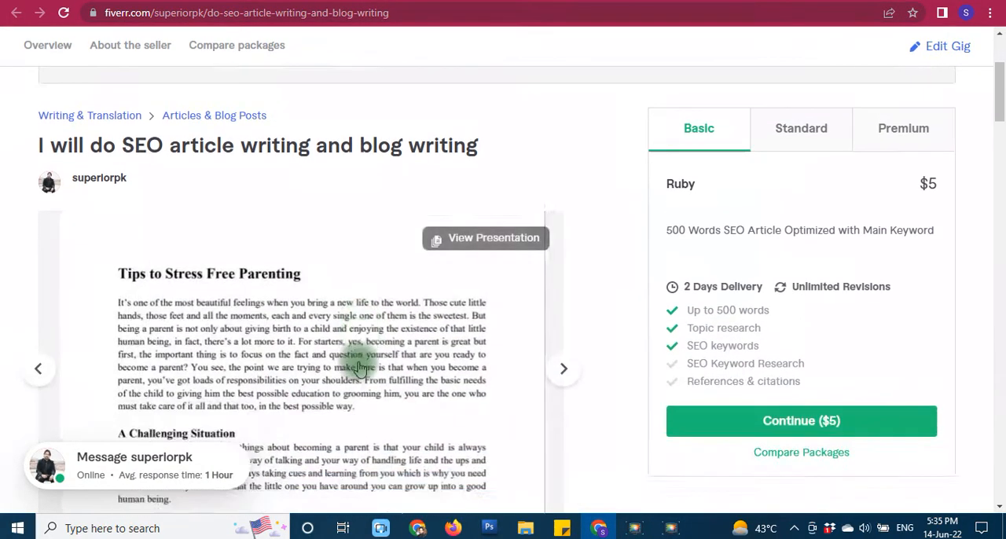
click(87, 385)
scroll(9, 411, up, 4)
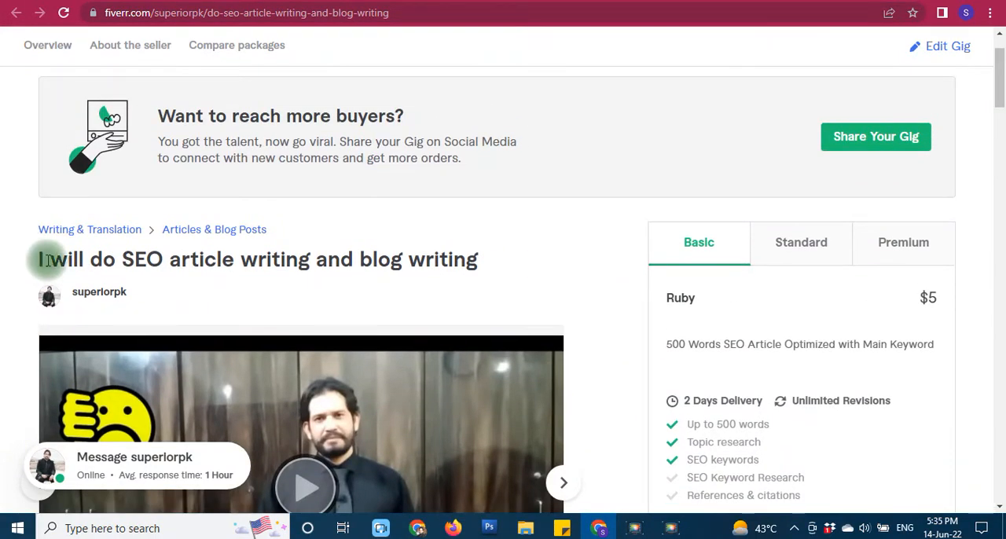
drag(39, 260, 503, 271)
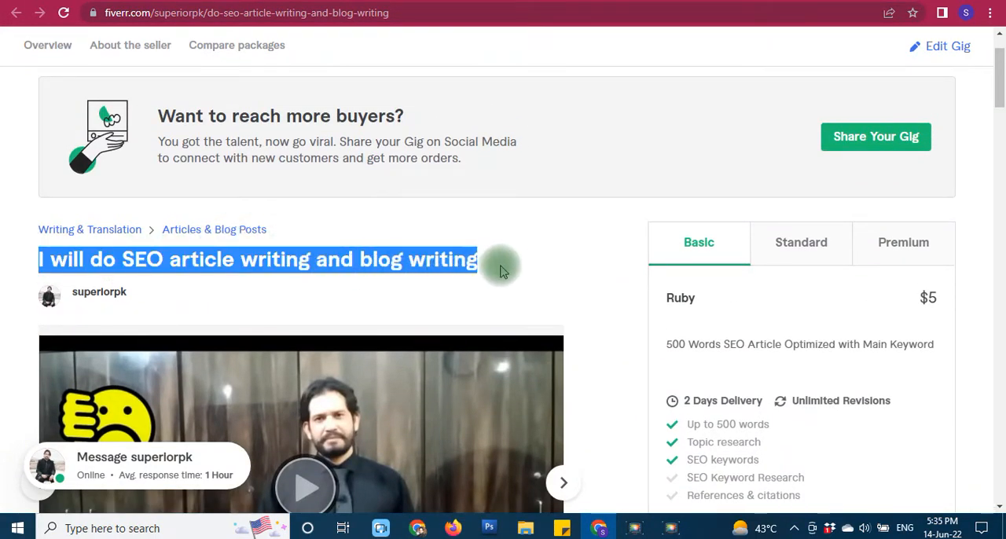
click(617, 285)
- View the gig's gallery image and the sample PDF on keyword placement, ending back on the video
scroll(617, 289, down, 2)
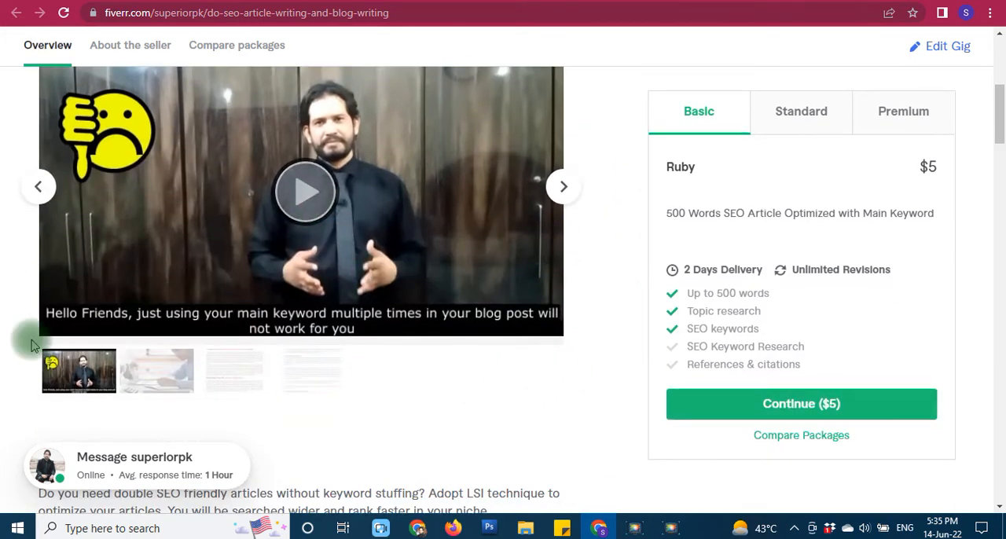
scroll(39, 336, down, 2)
click(161, 226)
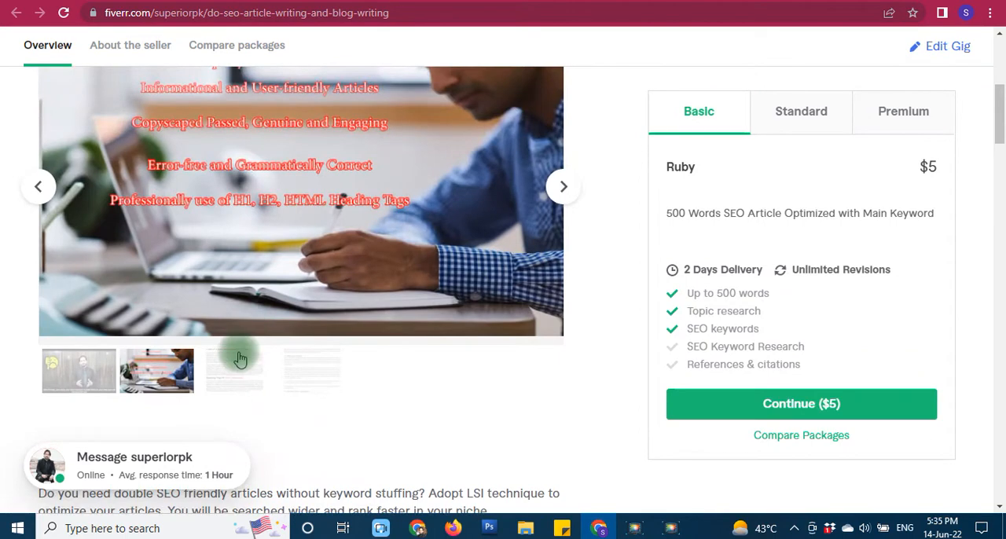
click(238, 368)
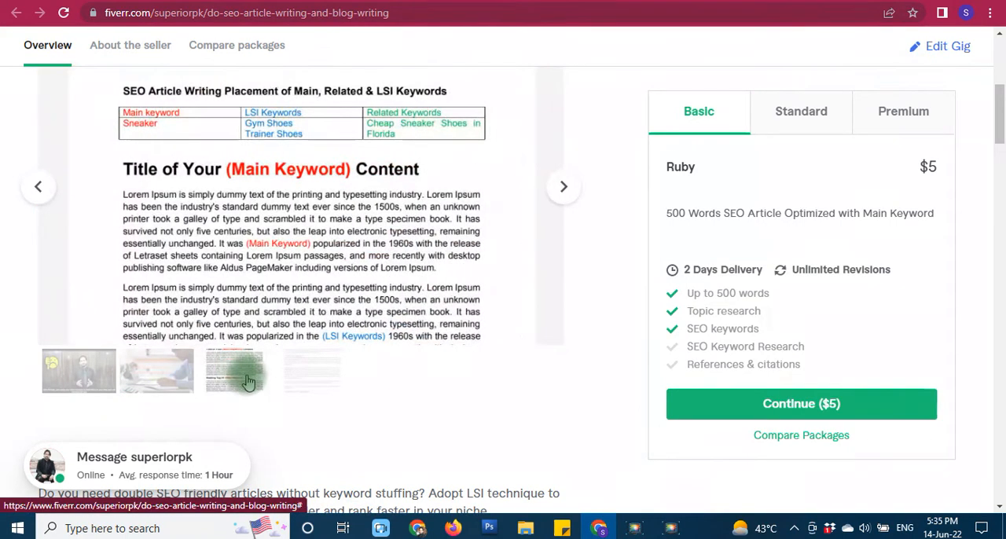
click(83, 381)
- Read the About This Gig description, highlighting its first two paragraphs
scroll(11, 397, down, 2)
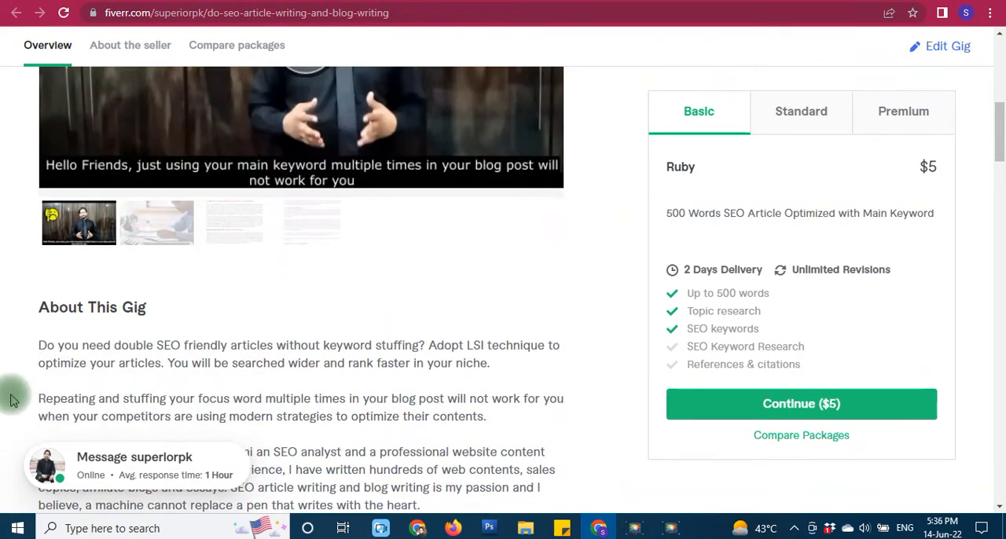
scroll(6, 380, down, 1)
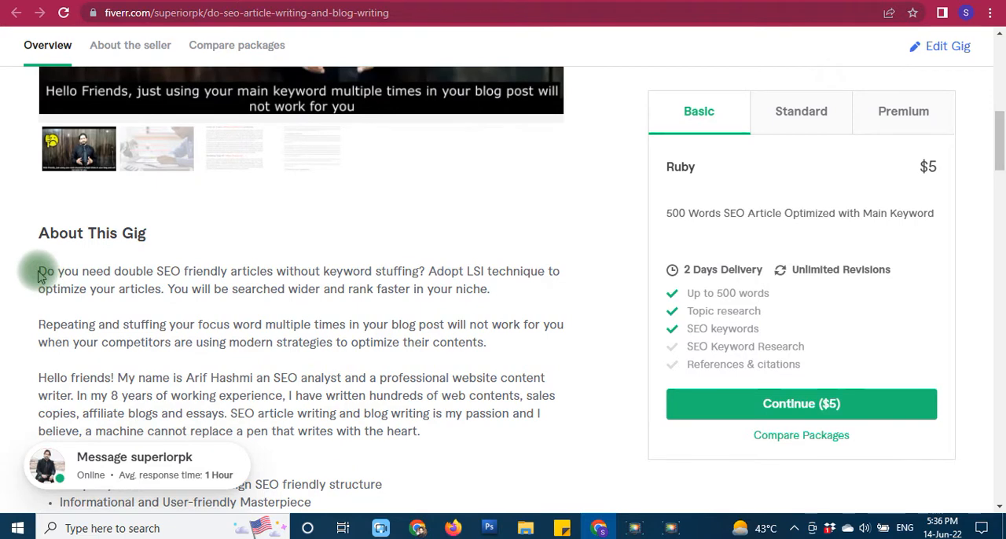
drag(34, 270, 247, 359)
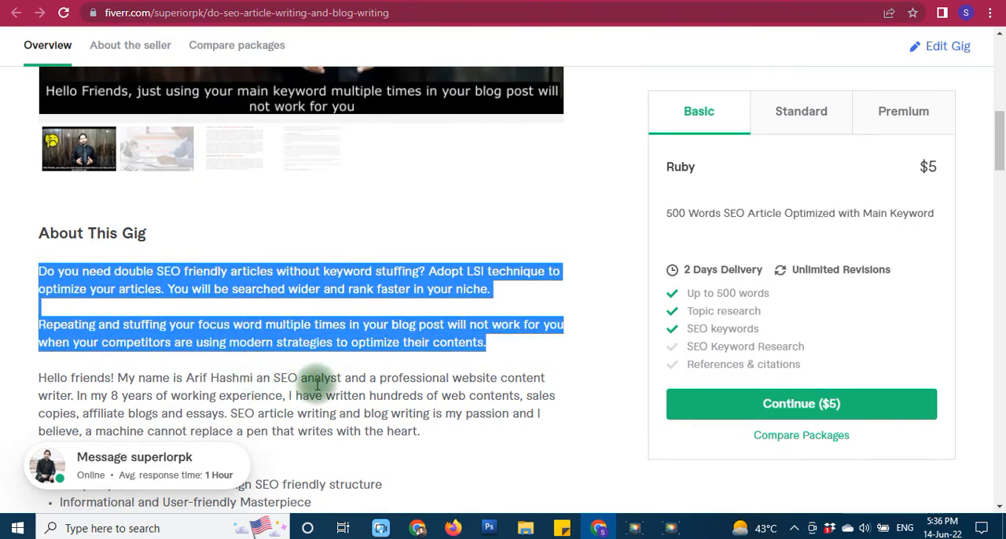
scroll(329, 369, down, 2)
click(342, 268)
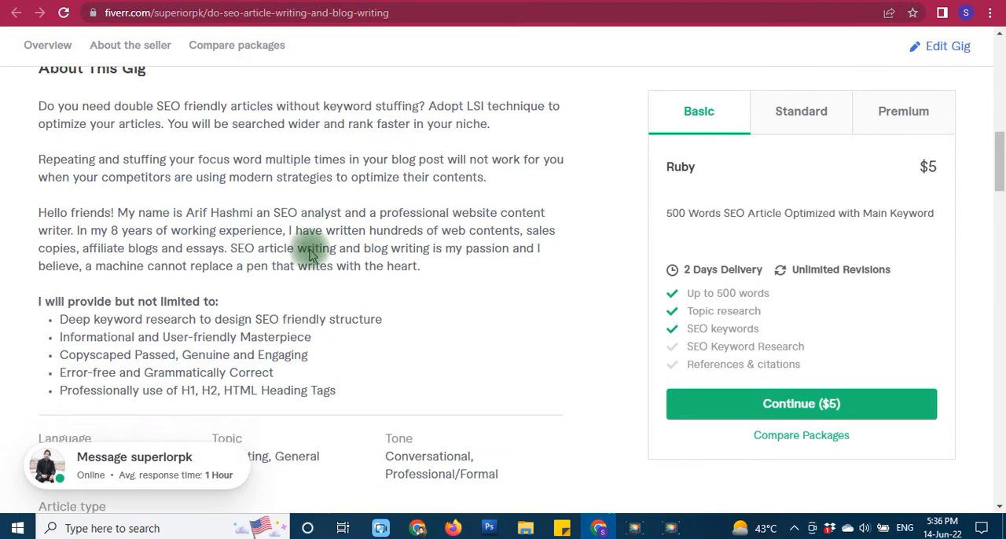
- Review the gig's seller details, package comparison and FAQ, ending back at the gig title
scroll(299, 248, down, 3)
scroll(273, 318, down, 3)
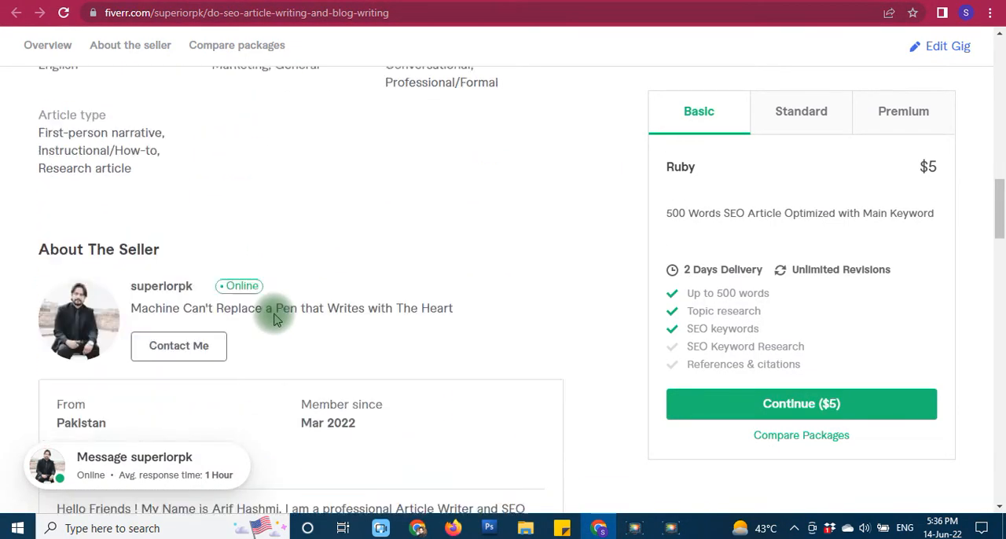
scroll(273, 318, down, 7)
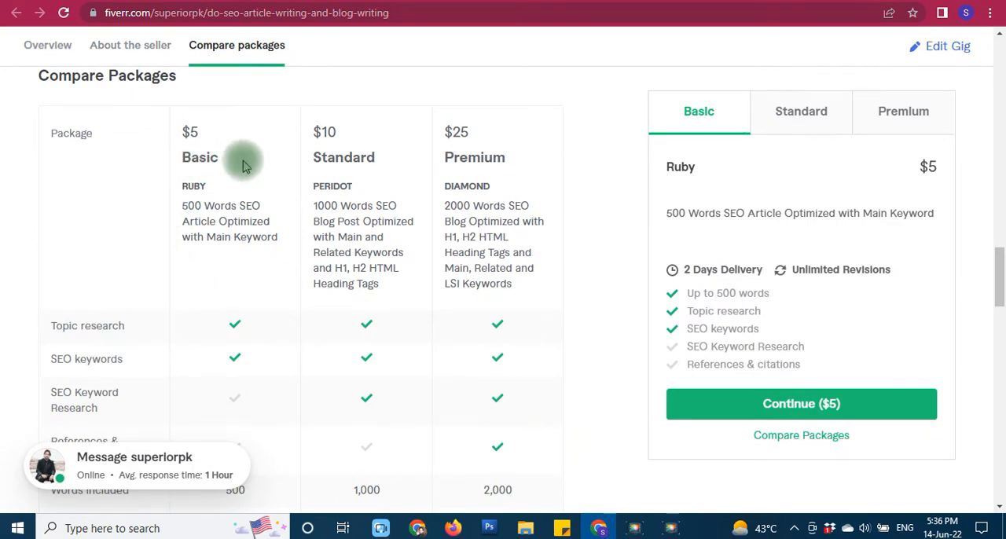
scroll(283, 245, down, 1)
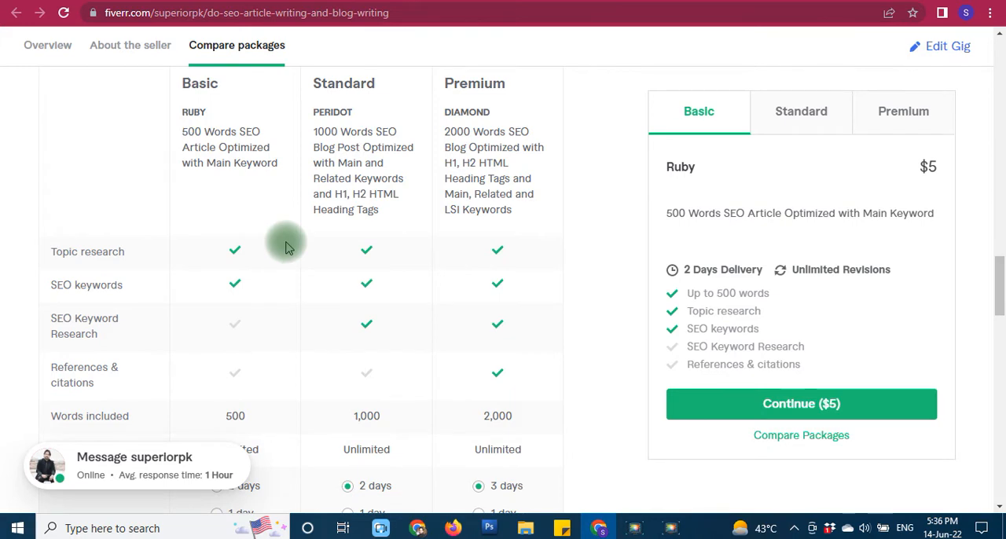
scroll(285, 245, down, 7)
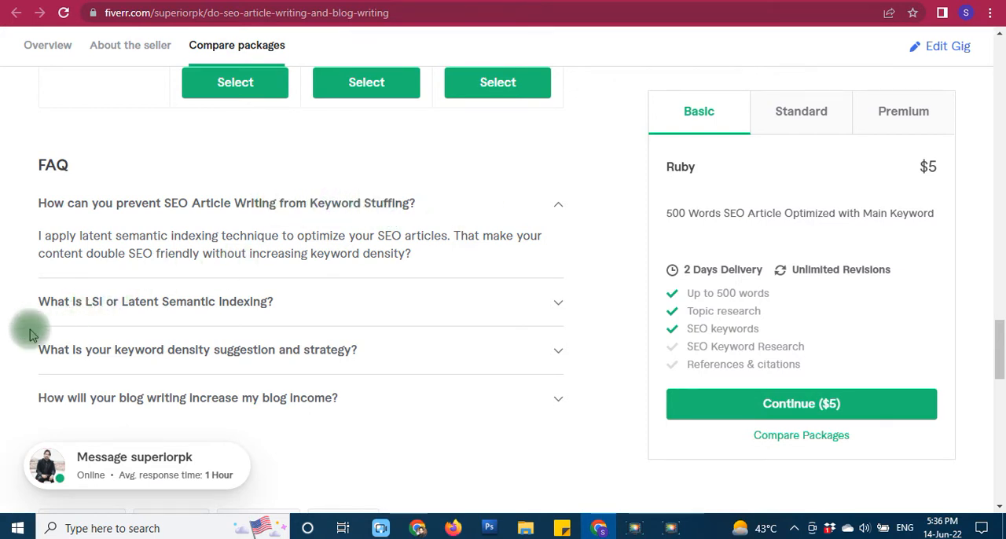
scroll(27, 354, up, 12)
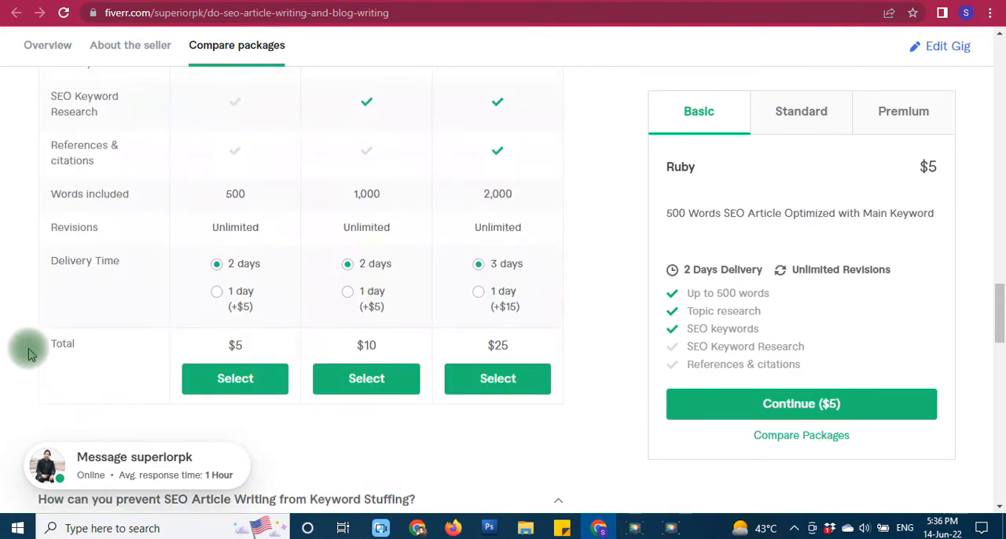
scroll(27, 353, up, 15)
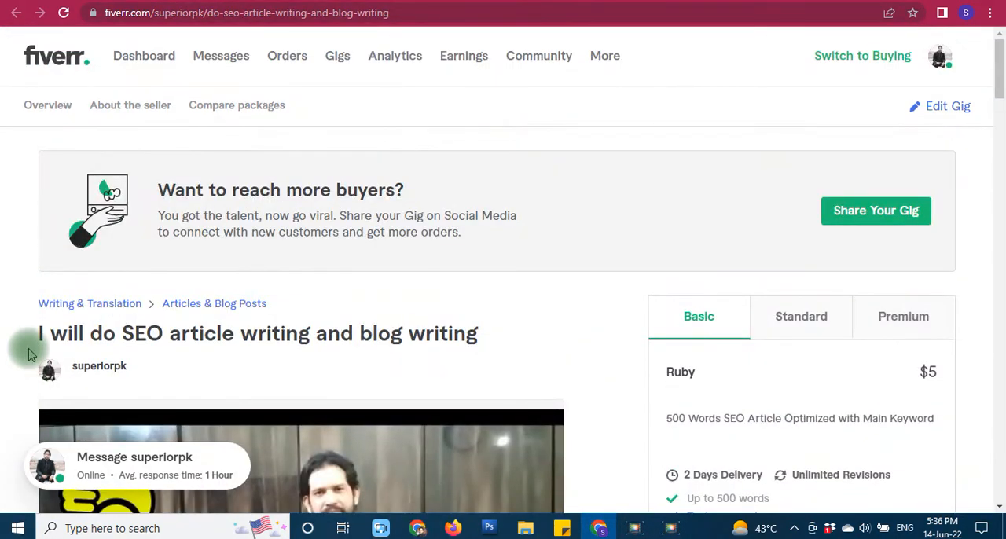
- Switch to File Explorer and open the Article Writing Services folder inside Fiverr Profile
click(525, 528)
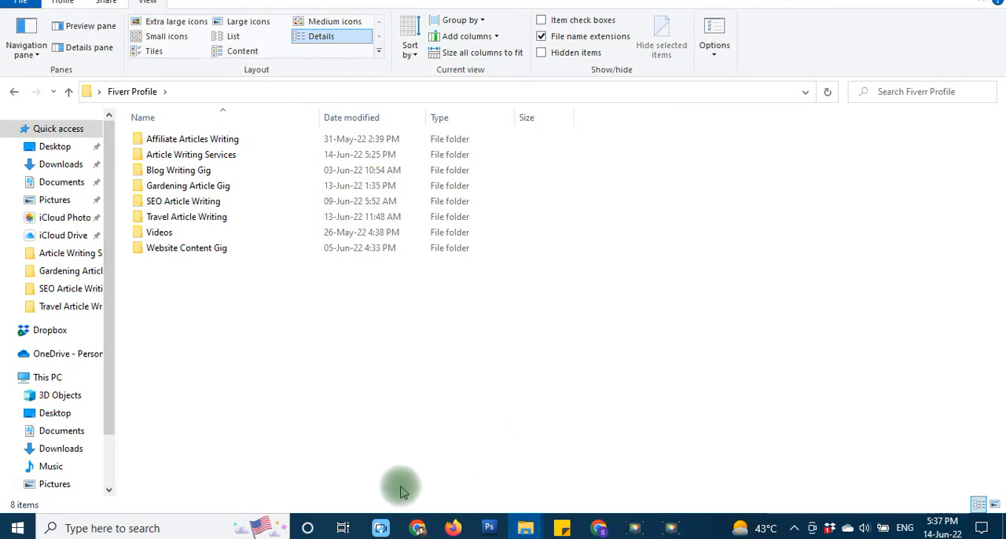
double_click(244, 156)
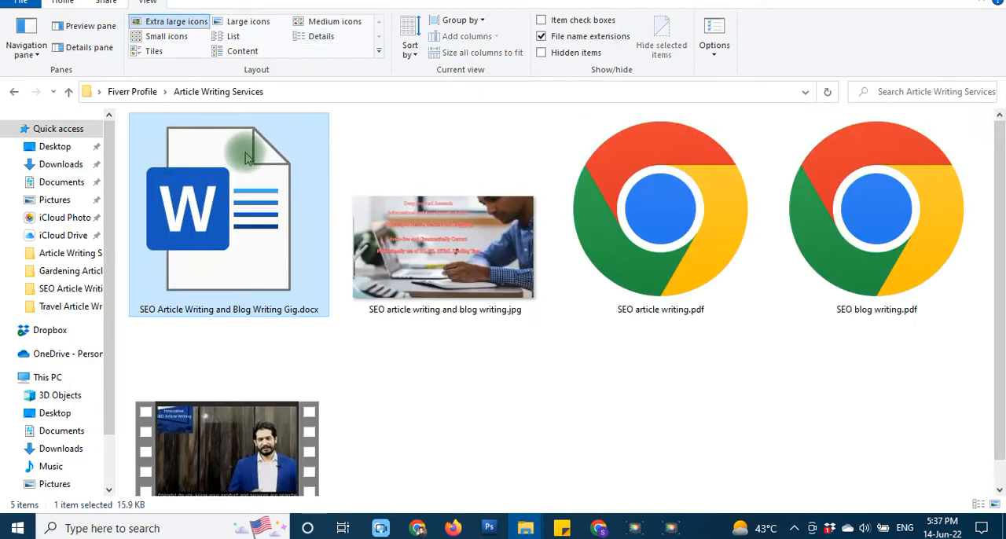
click(572, 429)
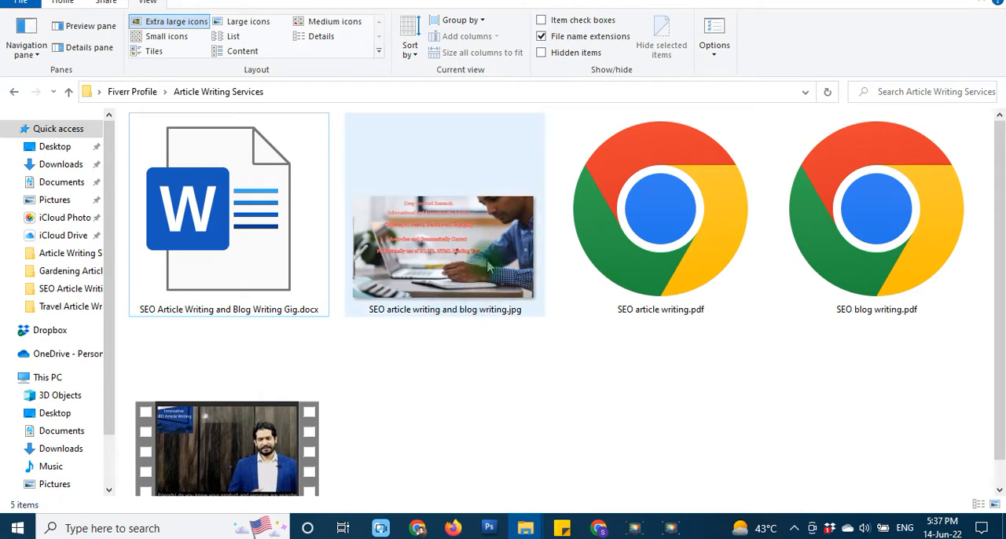
- Examine the gig's prepared image, PDF, Word and video files in the folder
mouse_move(487, 267)
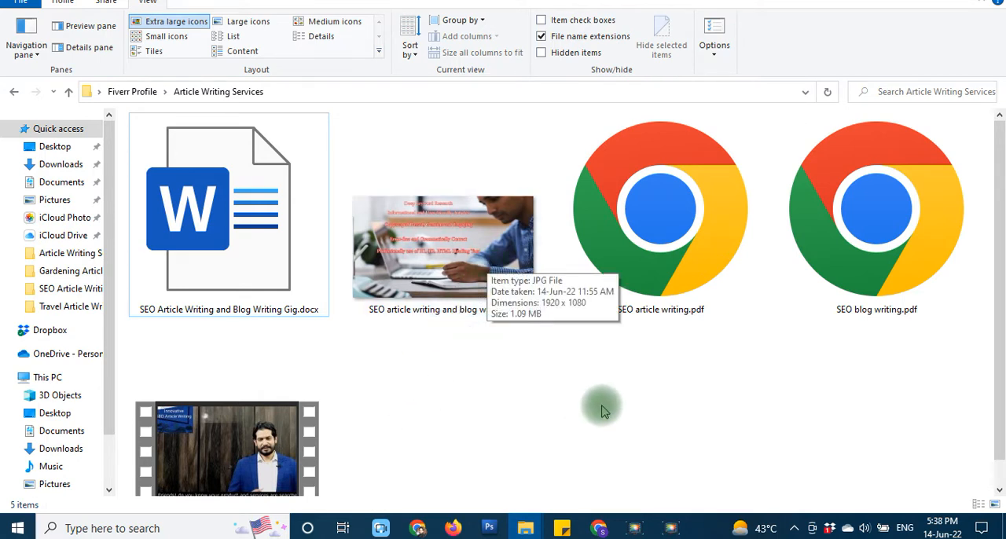
mouse_move(642, 236)
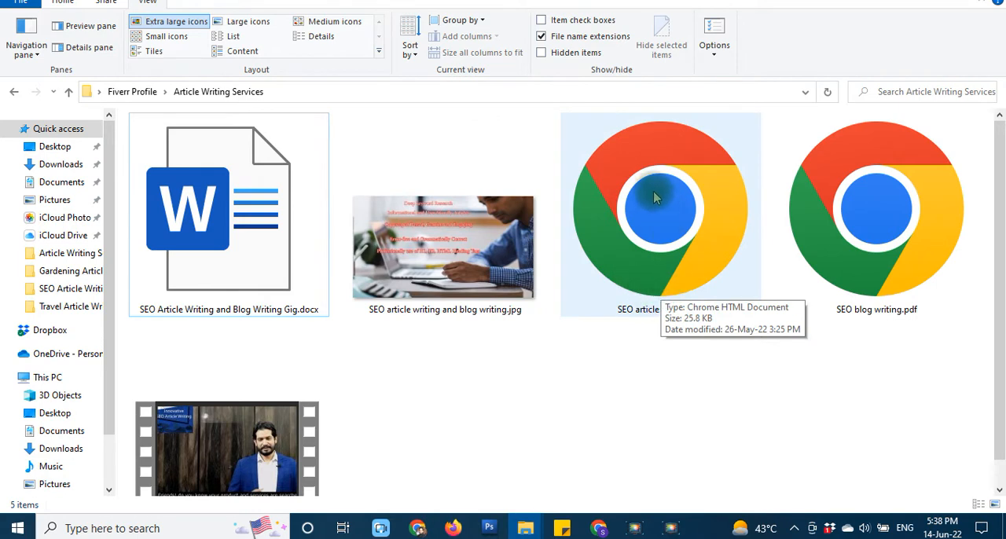
scroll(713, 422, down, 1)
scroll(714, 422, up, 1)
scroll(601, 424, down, 1)
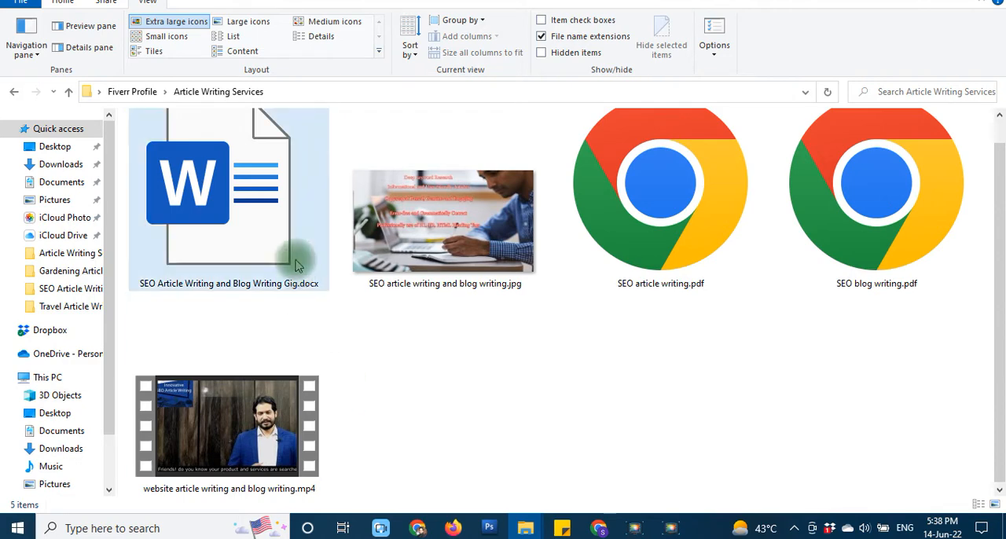
- Open SEO Article Writing and Blog Writing Gig.docx and look over its keyword research, title and packages
double_click(250, 187)
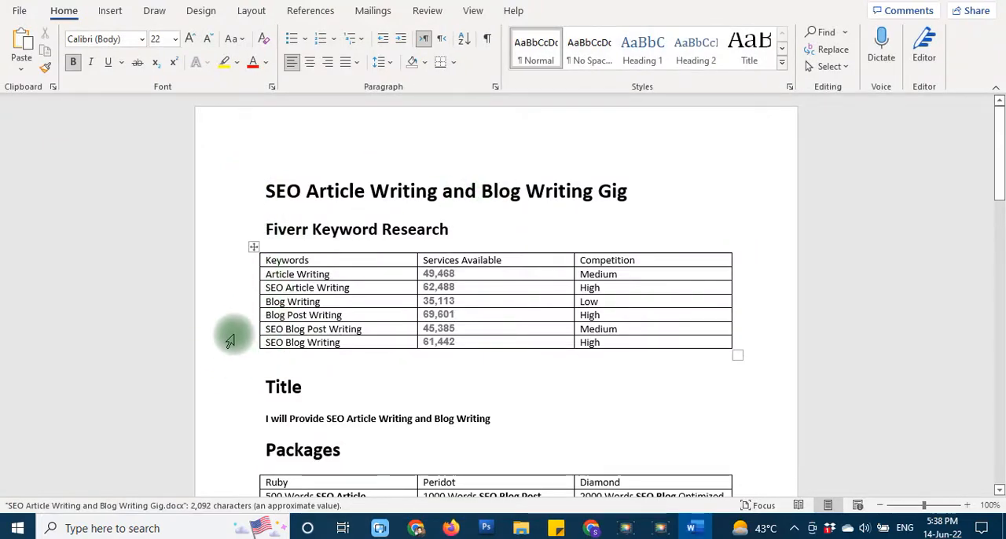
scroll(229, 340, down, 3)
scroll(229, 340, up, 3)
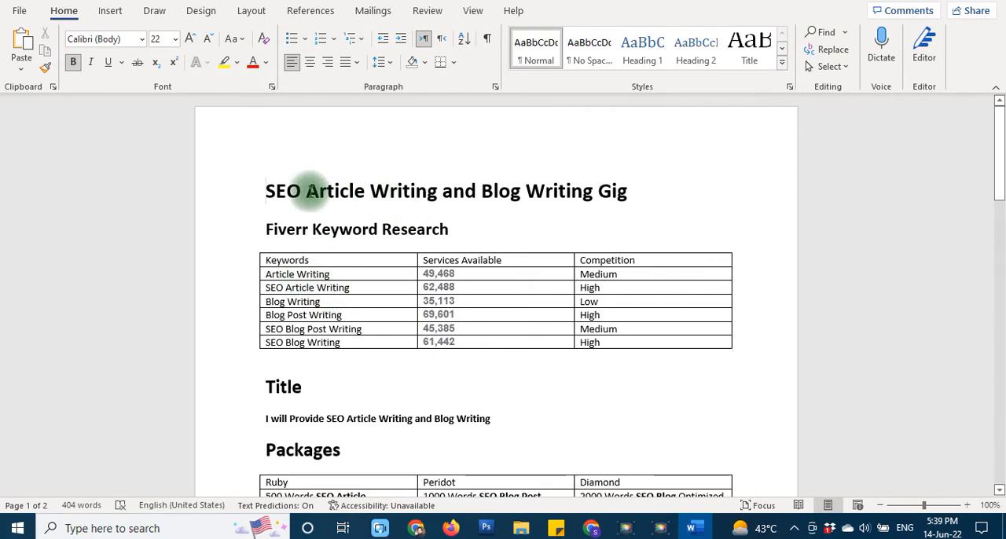
- Switch back to the Fiverr search results in Chrome, search for "article writing" and highlight the number of services available
click(417, 530)
scroll(47, 316, up, 2)
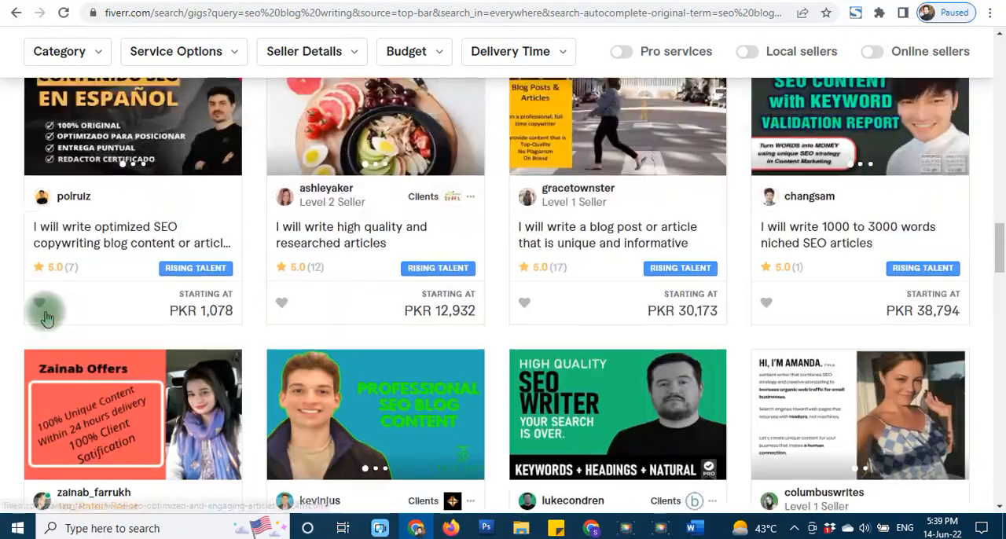
scroll(47, 316, up, 15)
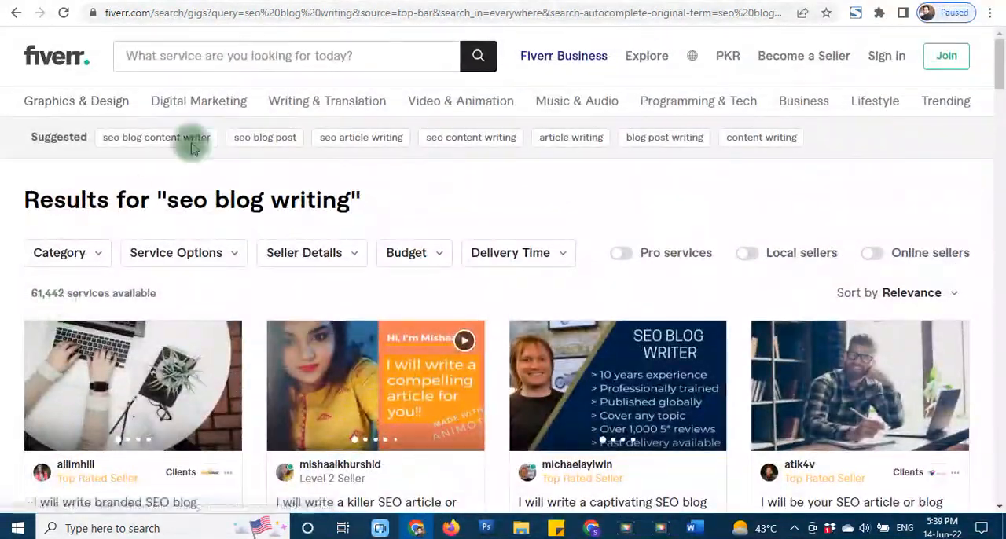
click(251, 55)
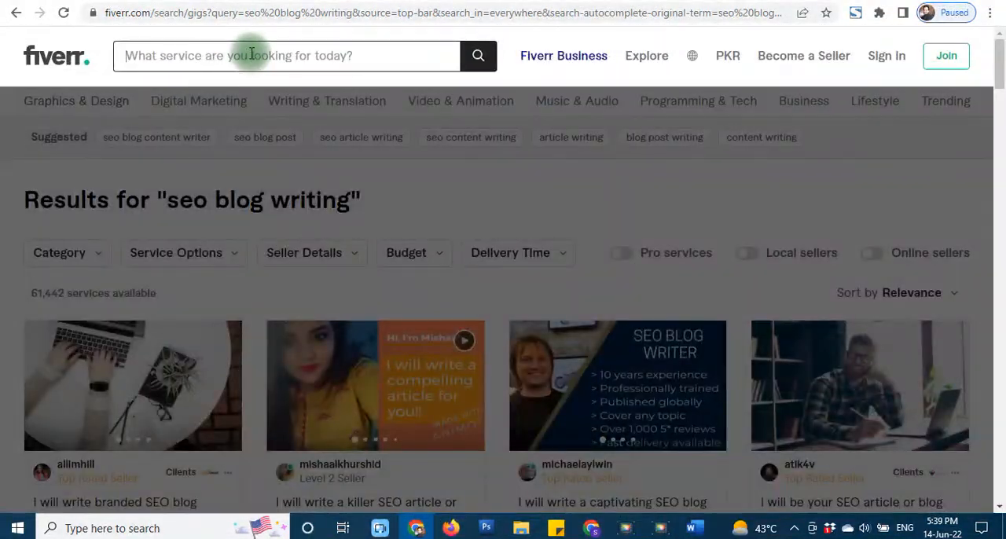
text(articlw writing)
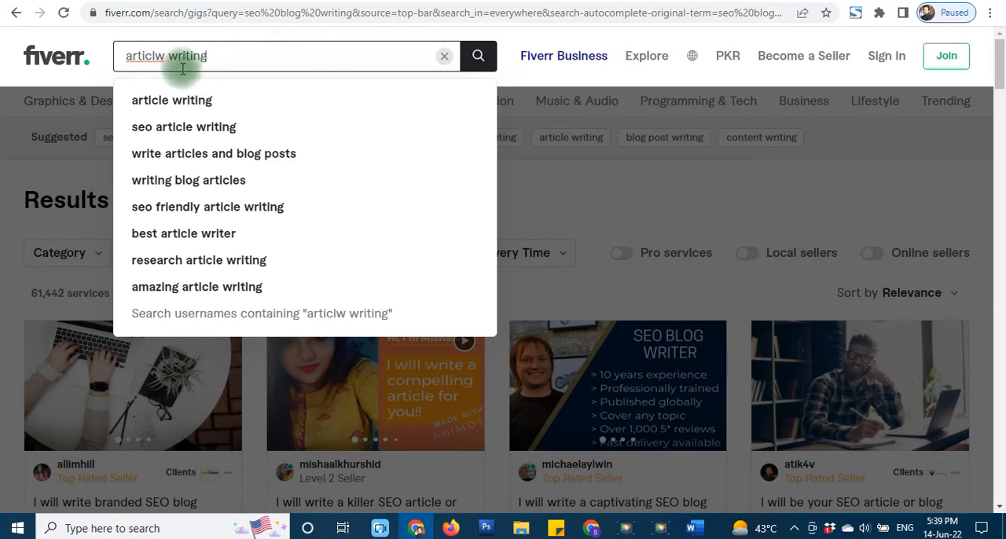
text(e)
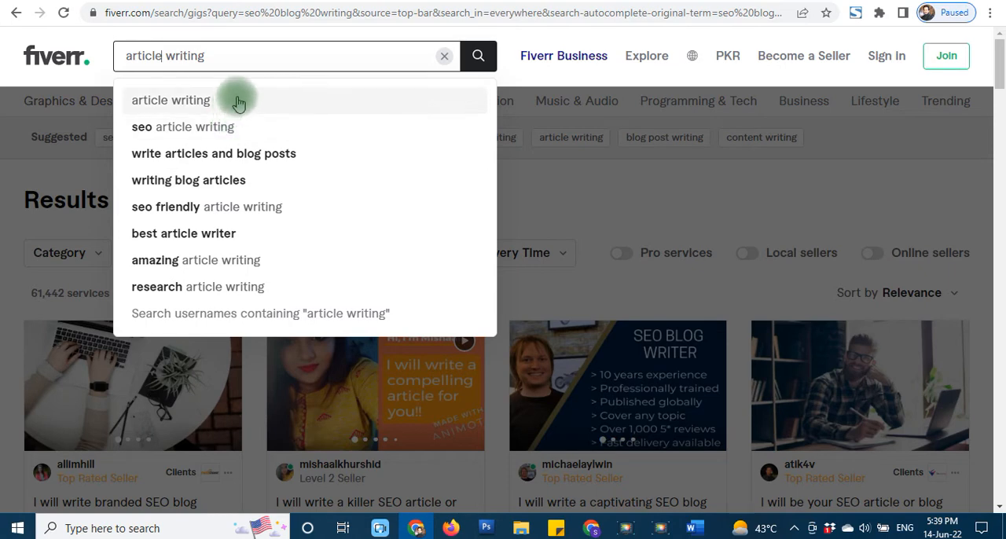
click(193, 106)
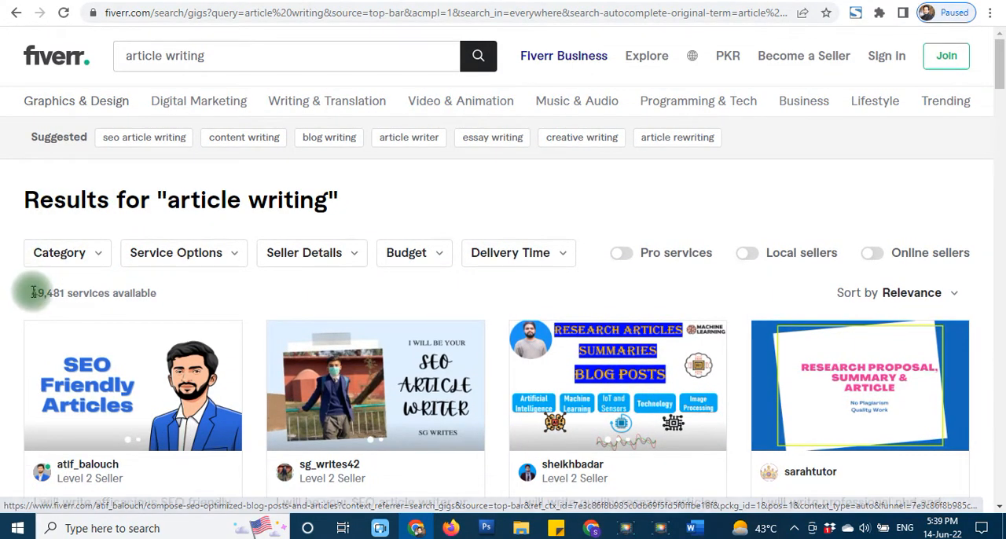
drag(35, 292, 66, 293)
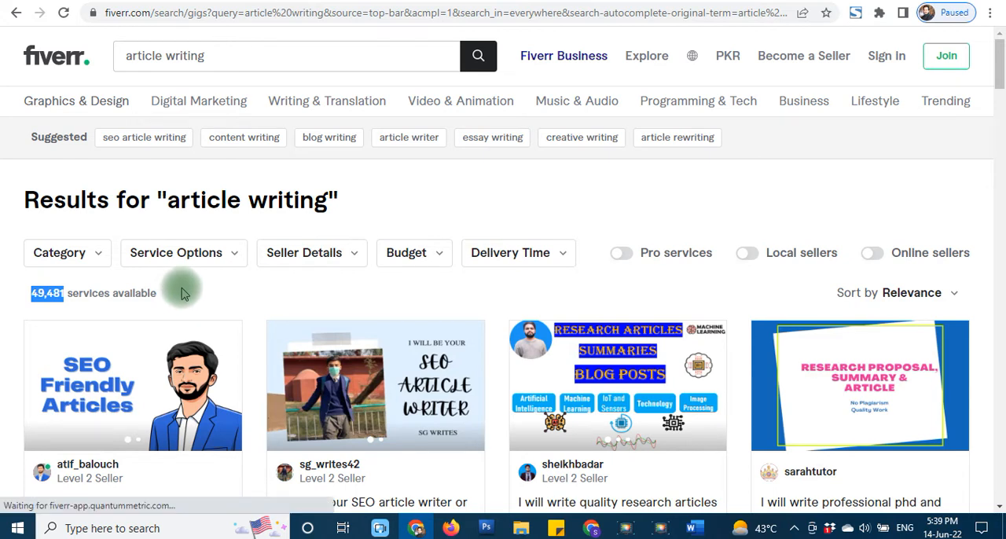
- Switch to the Word document and highlight the Article Writing and Blog Writing keywords in yellow in the keyword research table
click(47, 294)
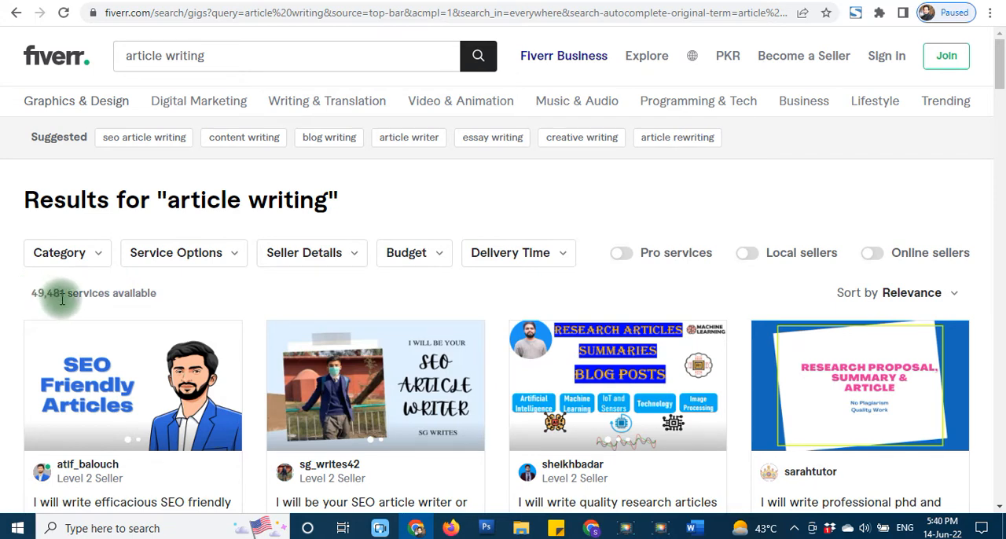
click(694, 527)
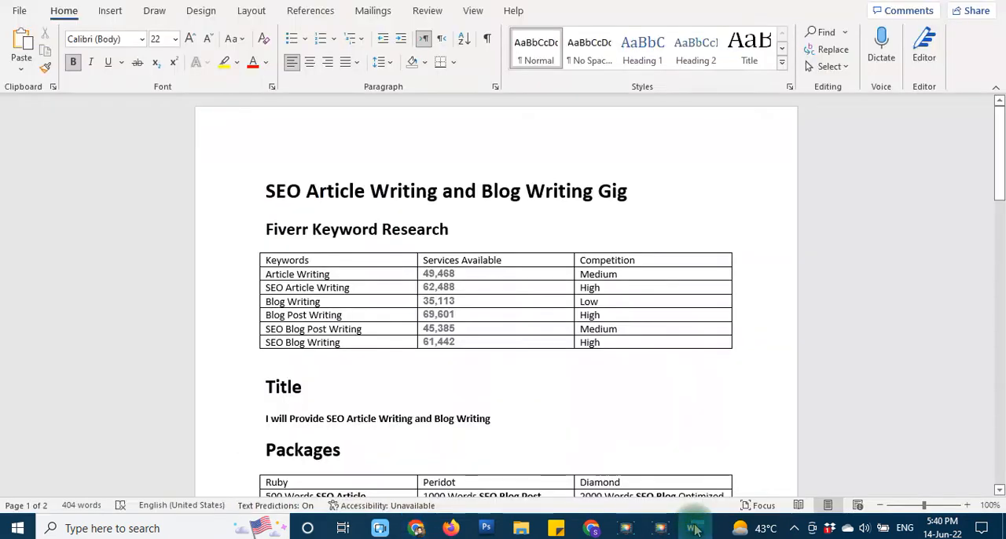
click(472, 275)
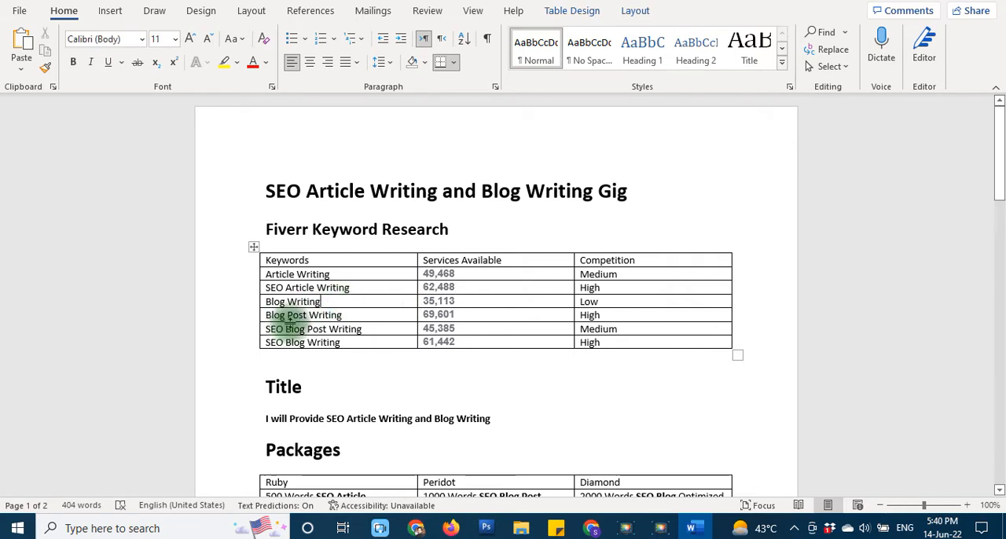
click(254, 279)
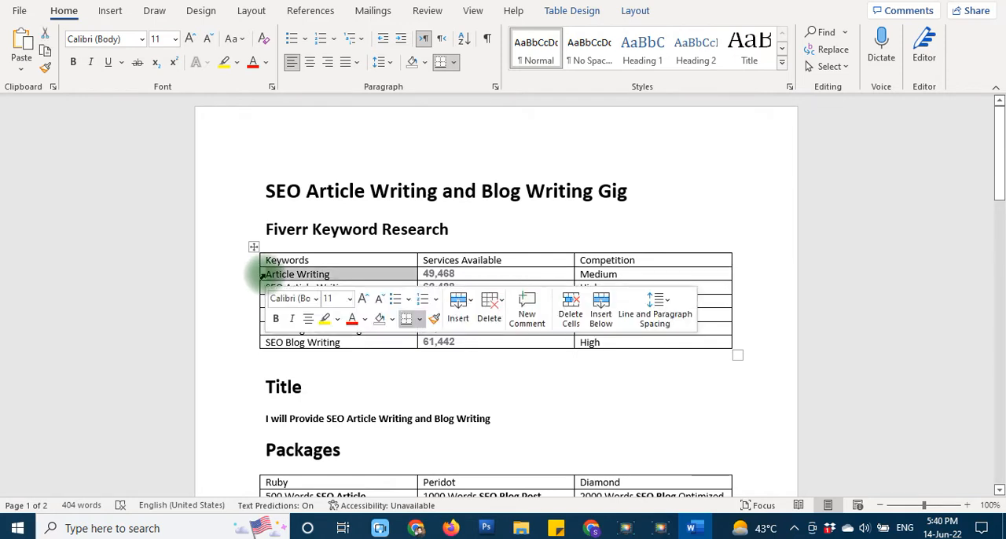
click(326, 317)
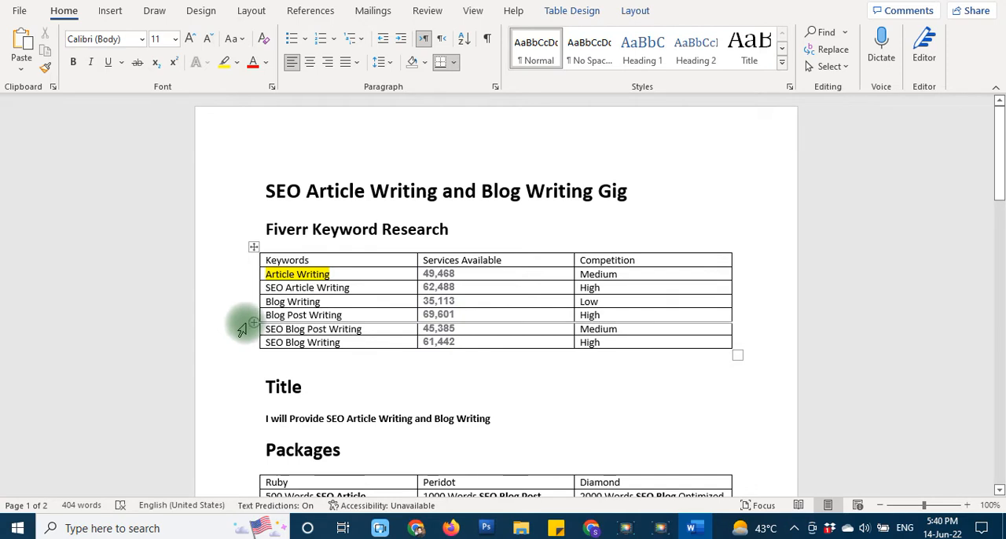
click(256, 303)
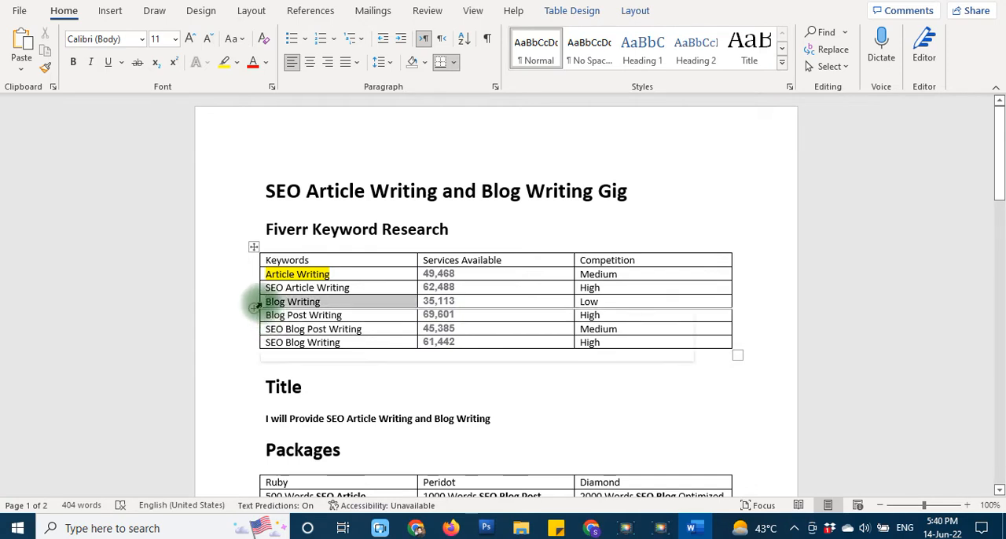
click(319, 350)
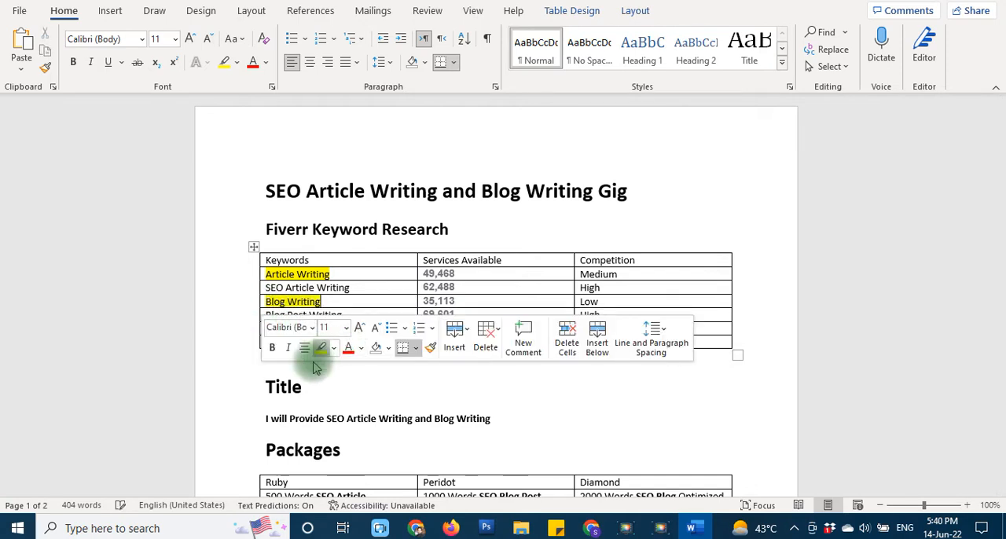
click(225, 357)
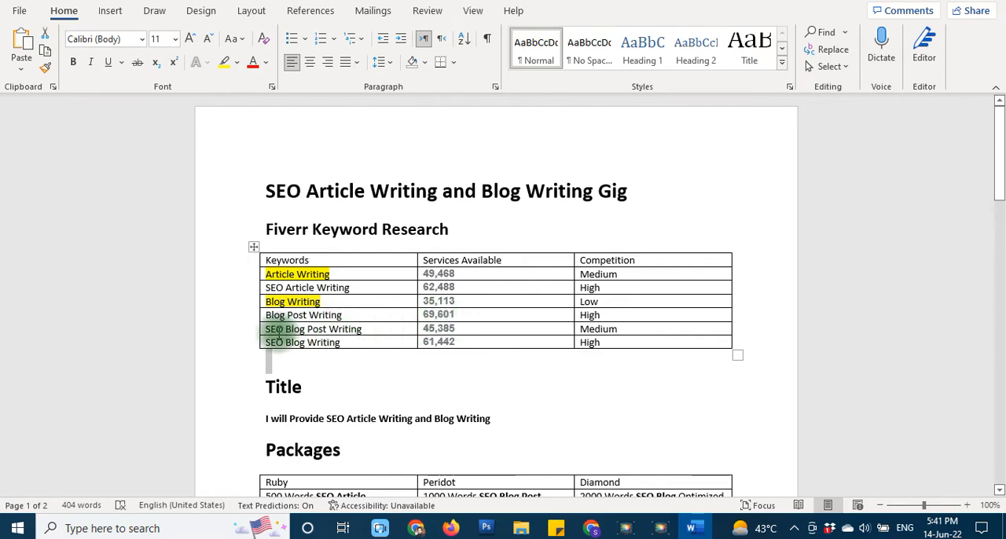
click(367, 385)
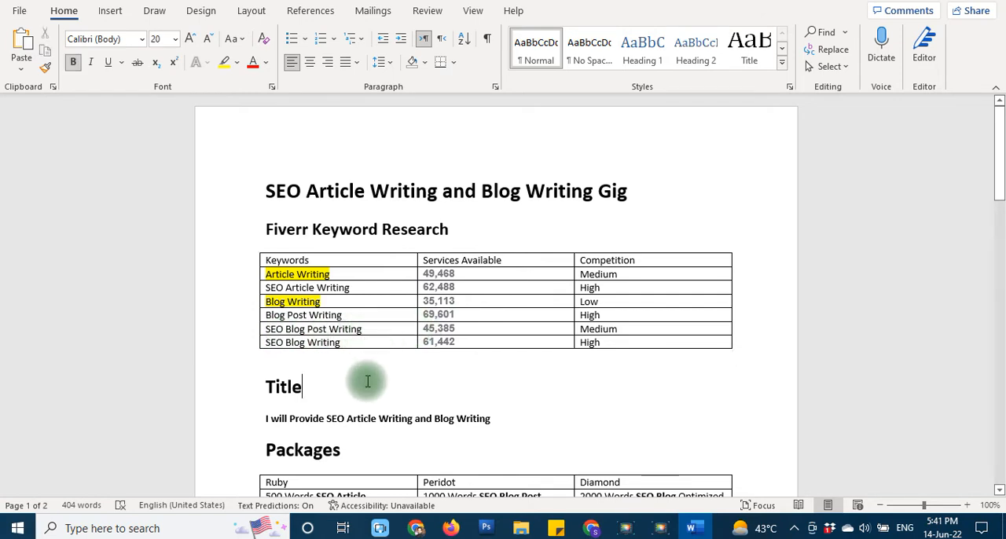
- Check the number of available services in Chrome's Fiverr "article writing" results against the Article Writing row in the Word table
scroll(375, 387, down, 1)
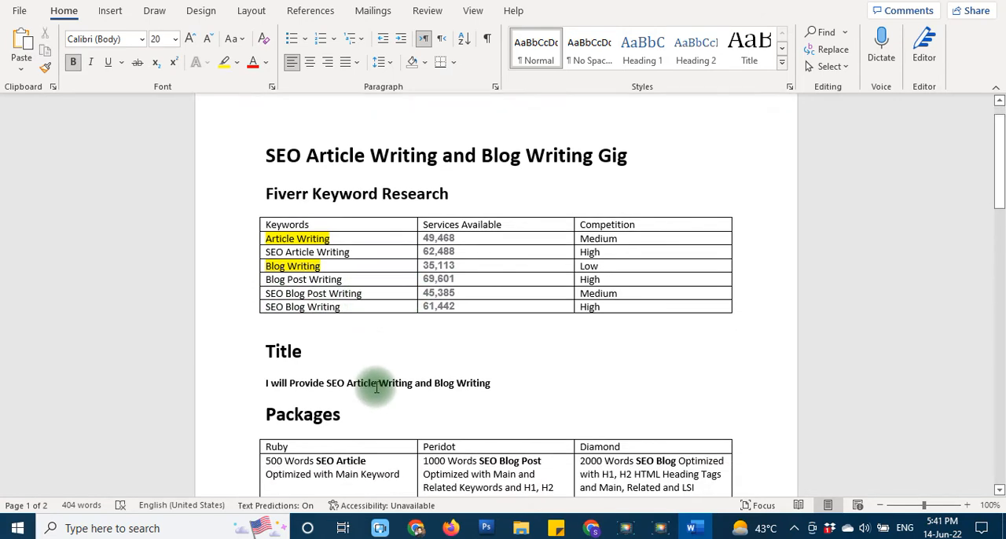
click(416, 528)
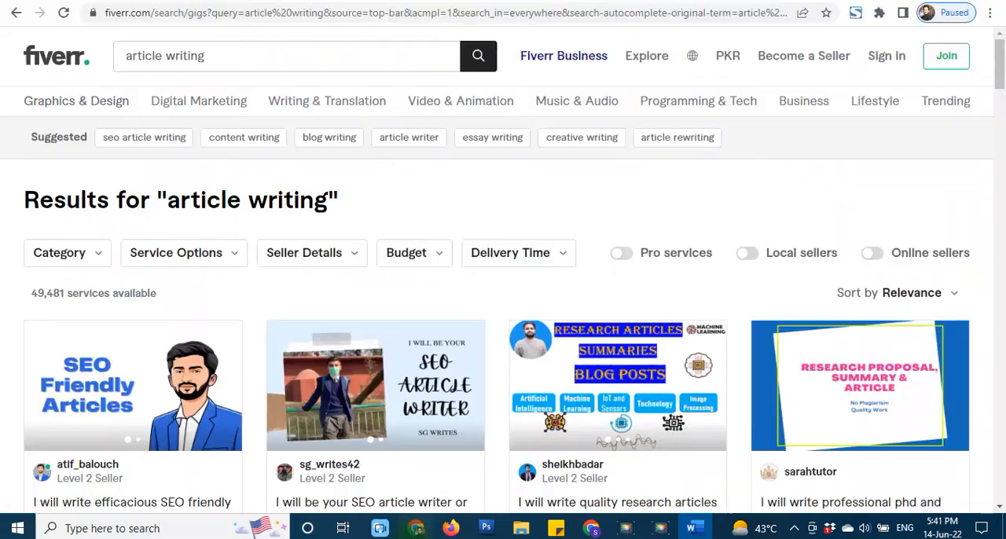
drag(29, 292, 74, 298)
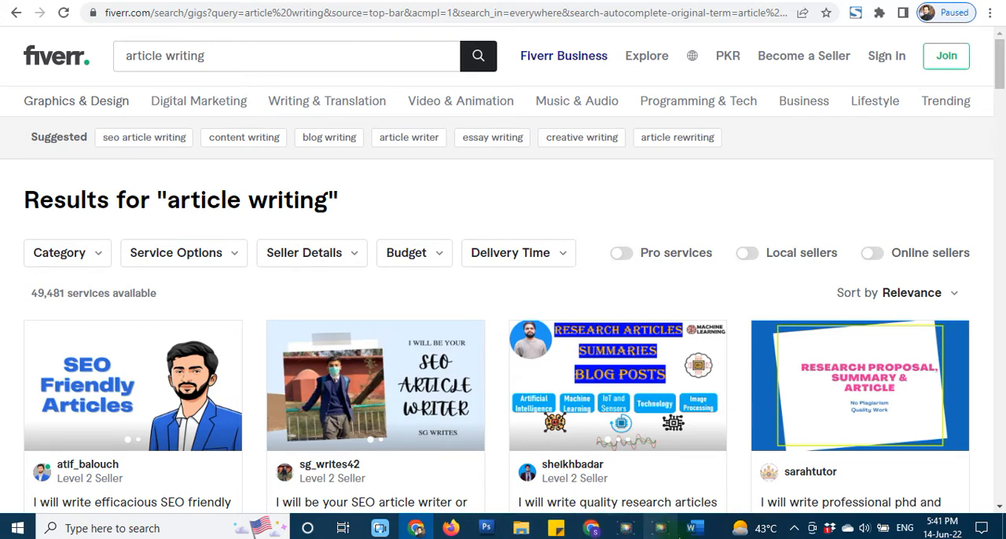
click(690, 528)
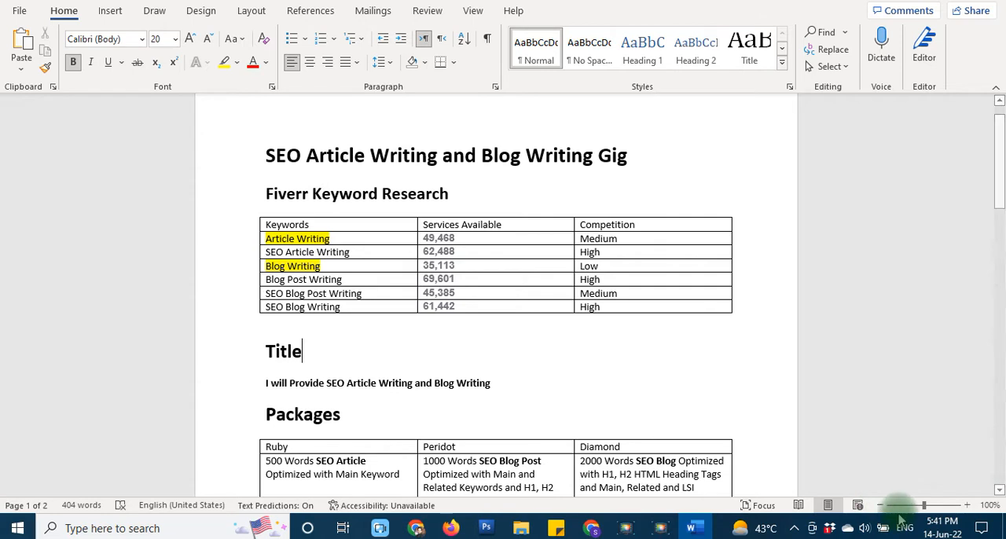
click(464, 237)
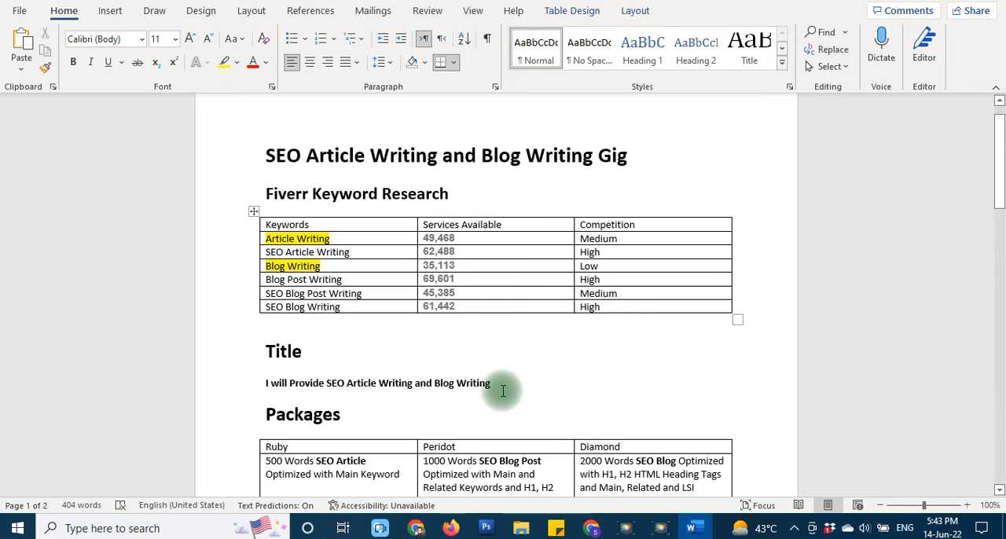
- Review the document's gig title and packages, marking the phrase "SEO Article Writing and Blog Writing" in the title
scroll(503, 391, down, 3)
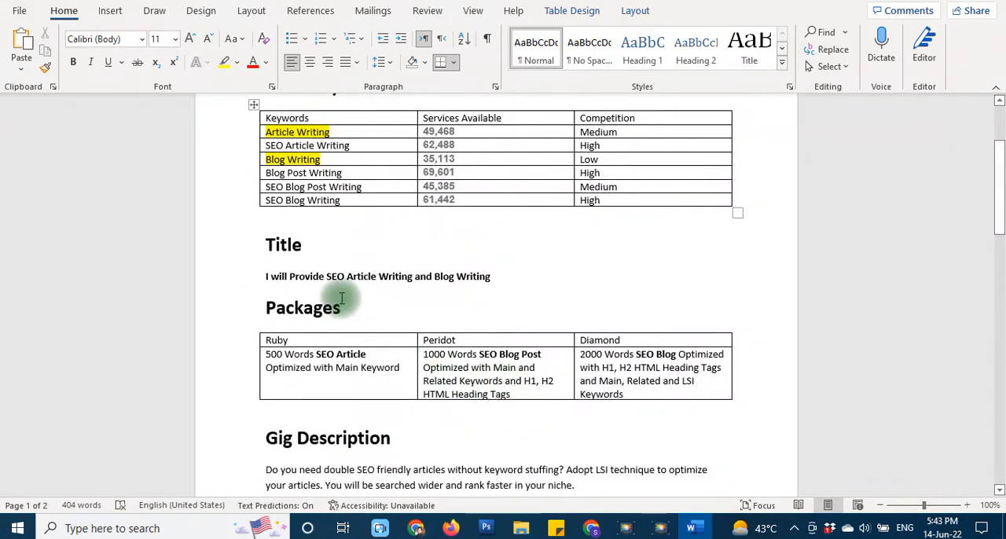
click(328, 275)
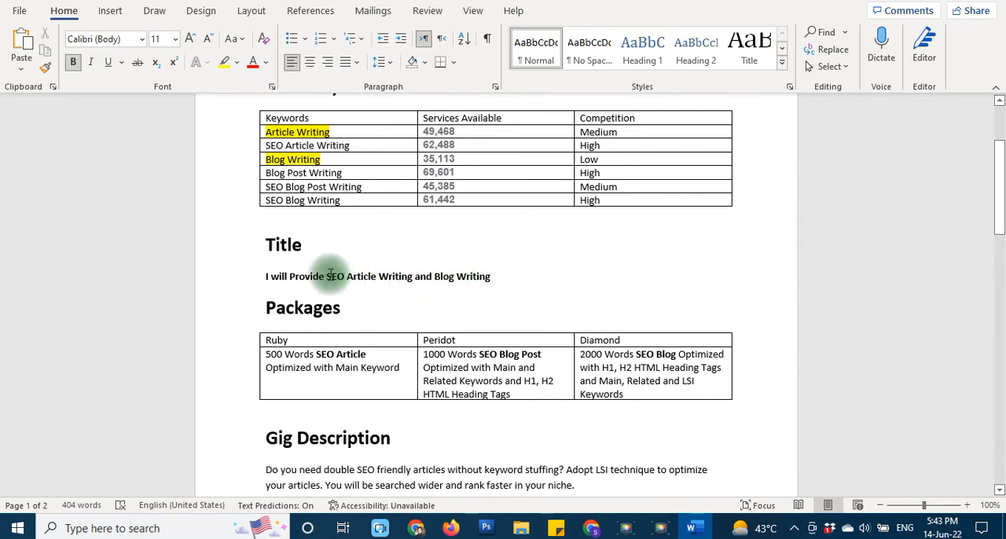
shift+click(490, 277)
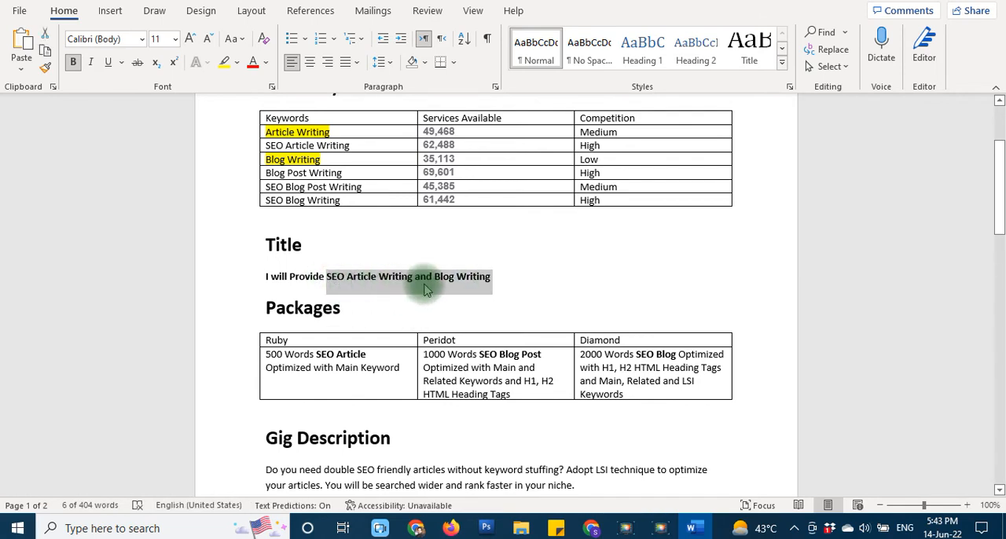
click(512, 279)
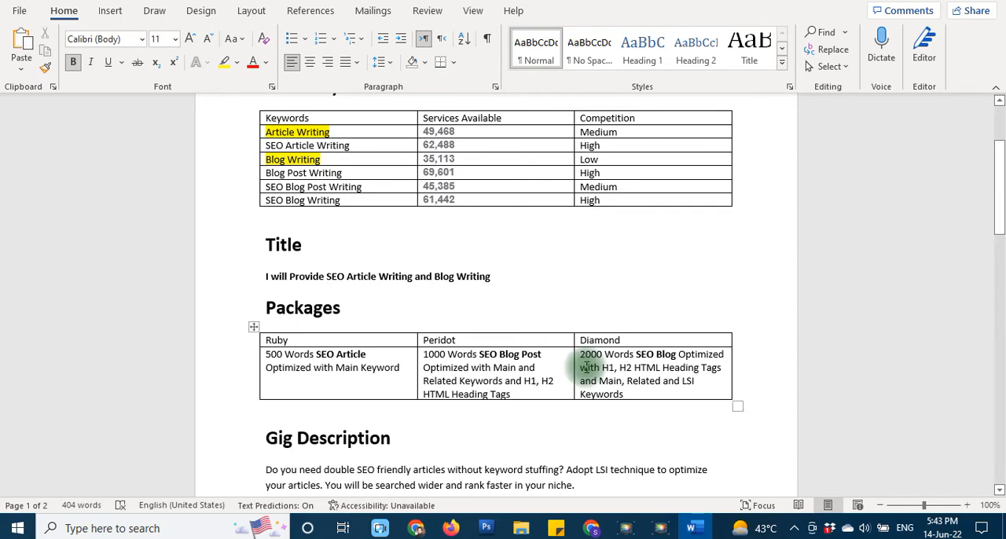
mouse_move(417, 529)
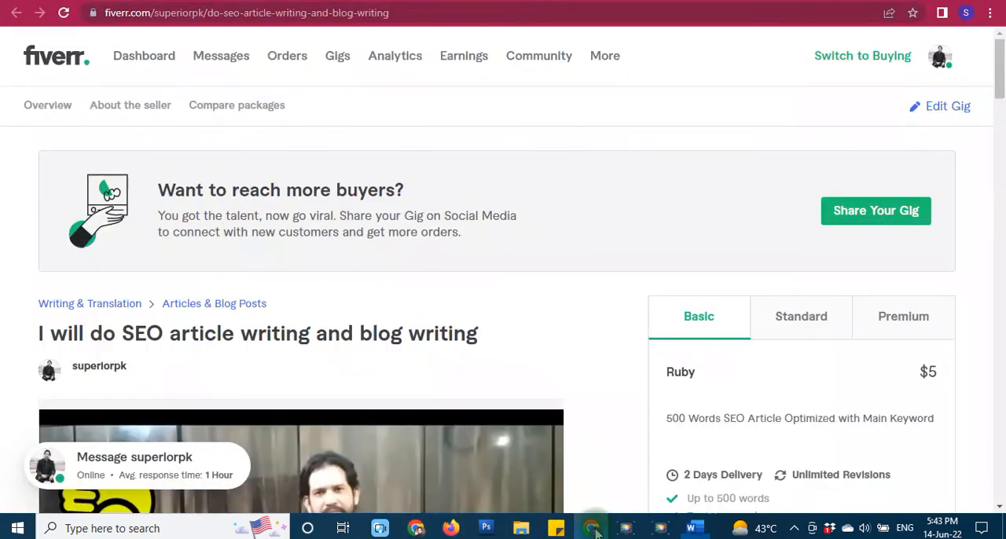
click(591, 528)
key(alt+Tab)
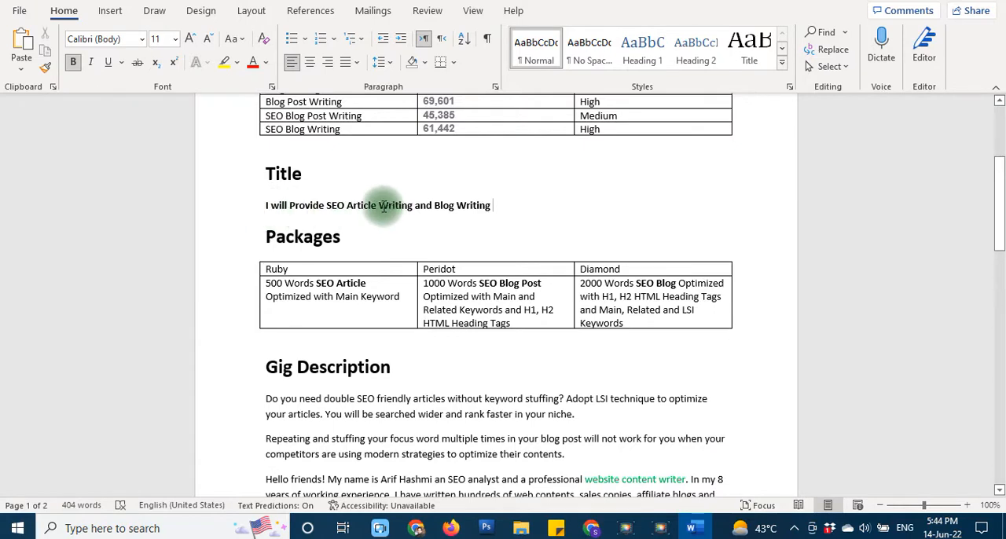
click(327, 205)
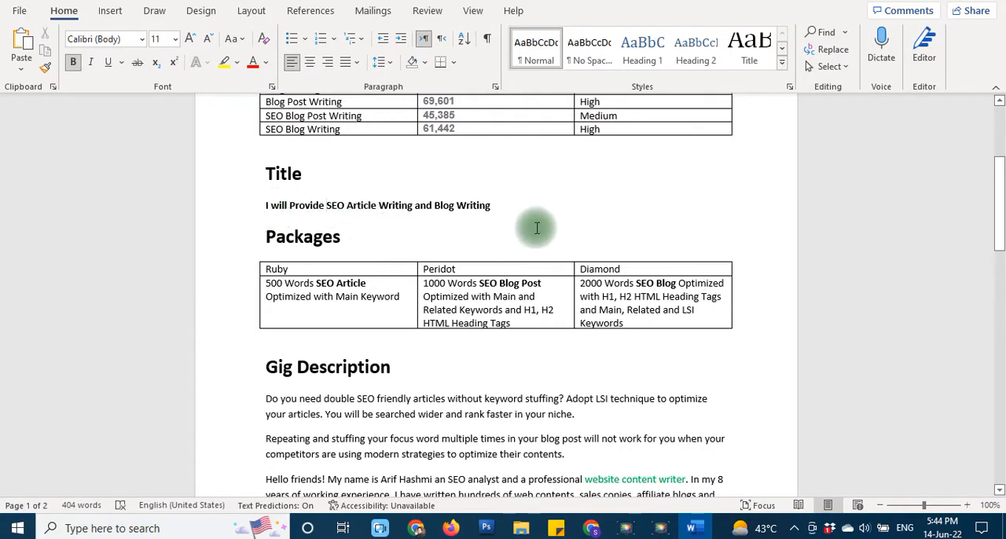
shift+click(492, 204)
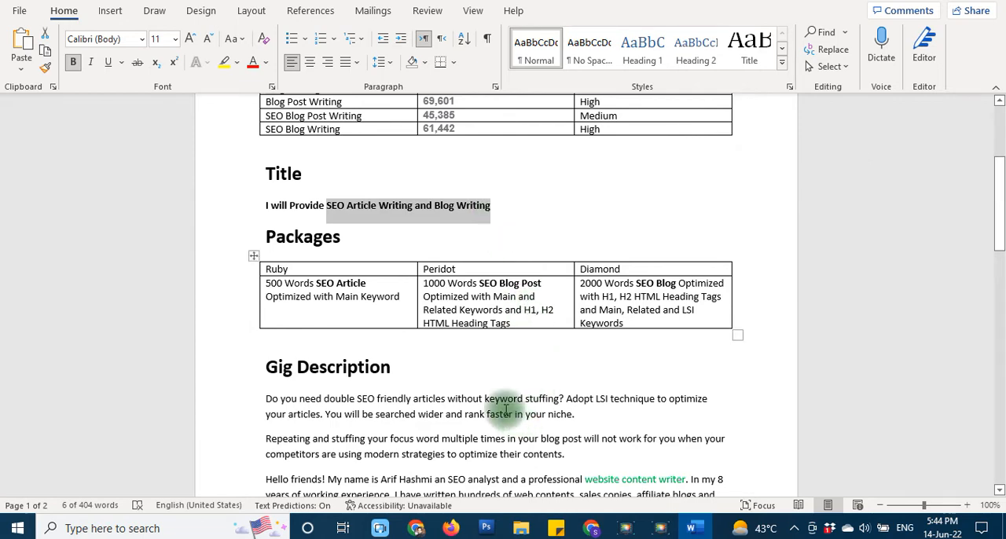
click(479, 375)
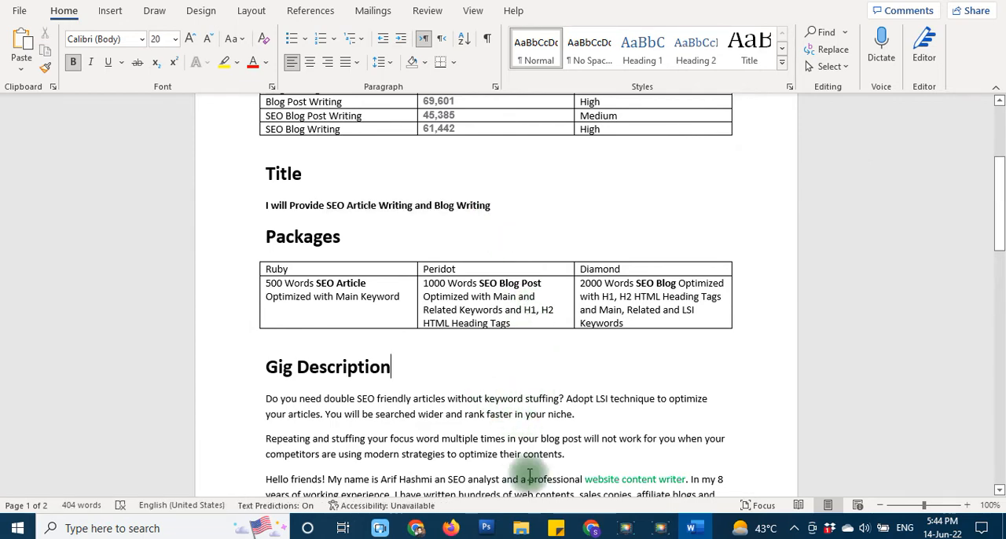
- Switch to the signed-in Chrome window showing the published SEO article writing and blog writing gig and open it for editing
click(416, 528)
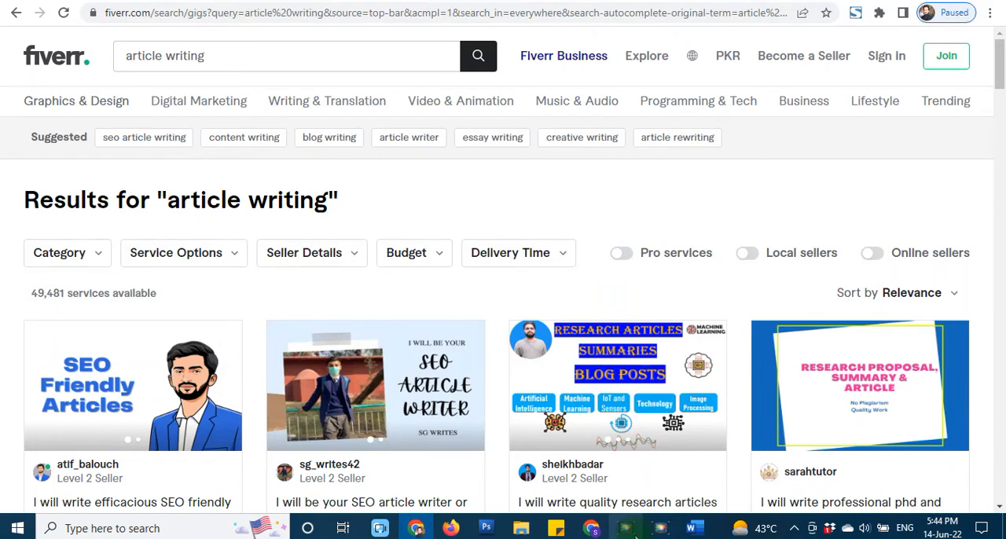
click(591, 528)
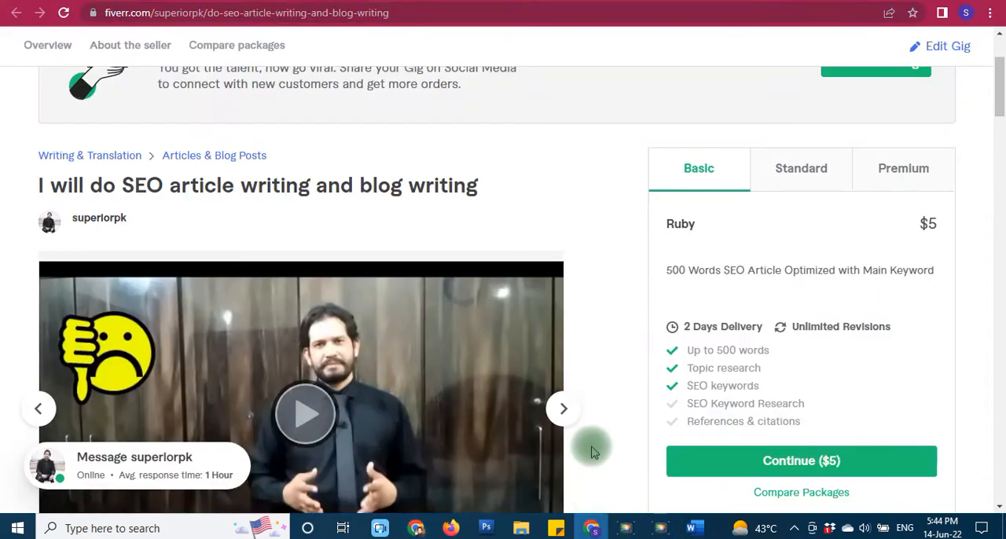
scroll(878, 421, up, 2)
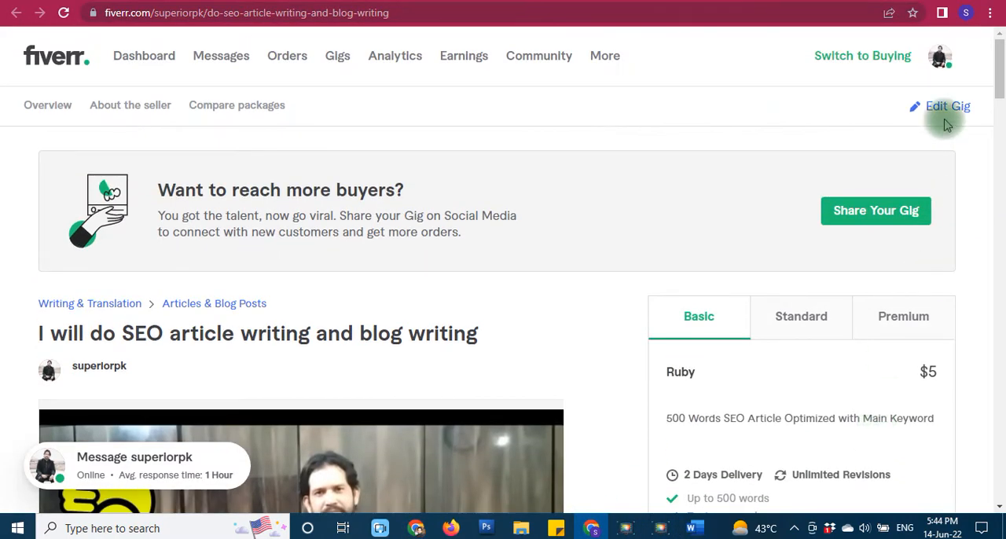
click(945, 110)
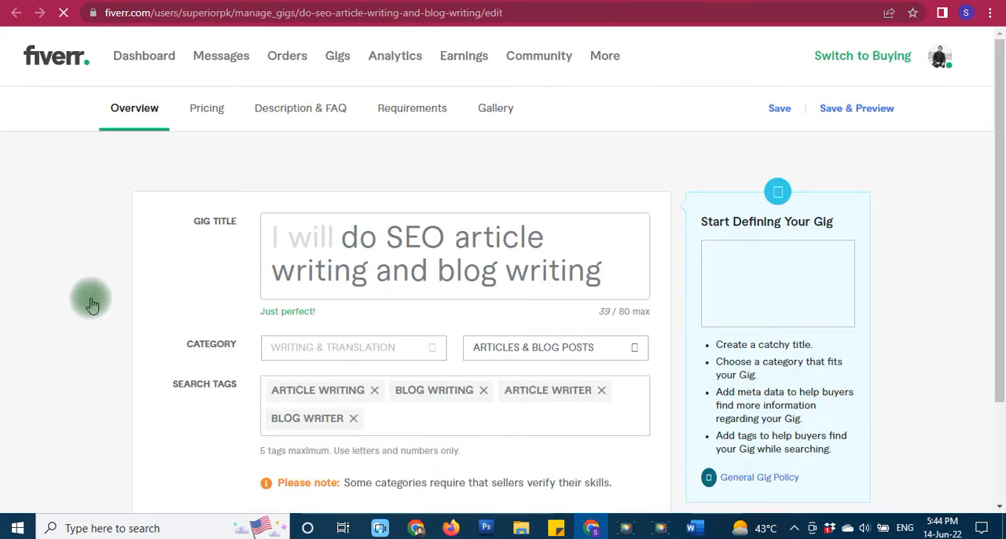
- Examine the gig's Overview settings, covering the title, category, language metadata and search tags, and return to the title
scroll(109, 365, down, 2)
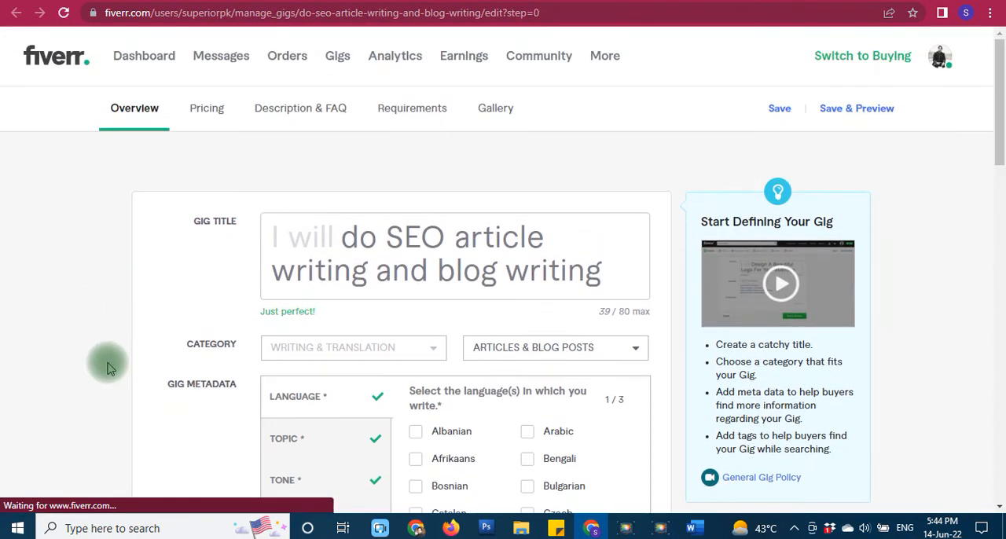
scroll(183, 384, down, 1)
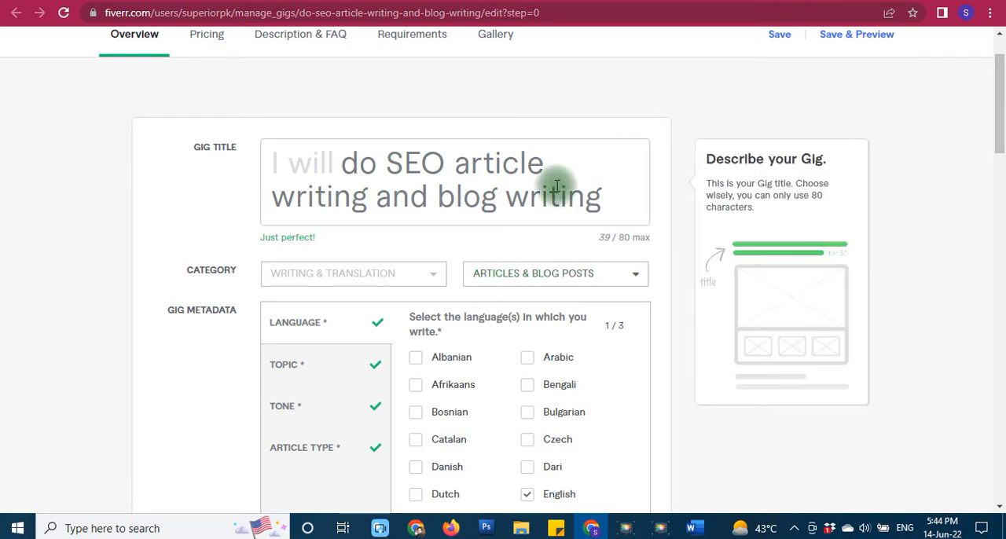
drag(348, 164, 626, 195)
click(623, 193)
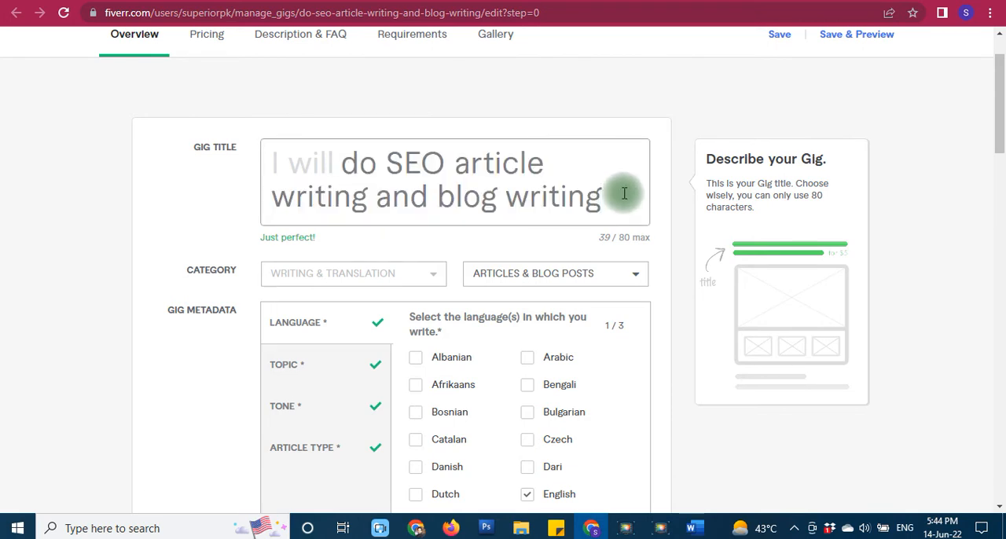
scroll(190, 404, down, 8)
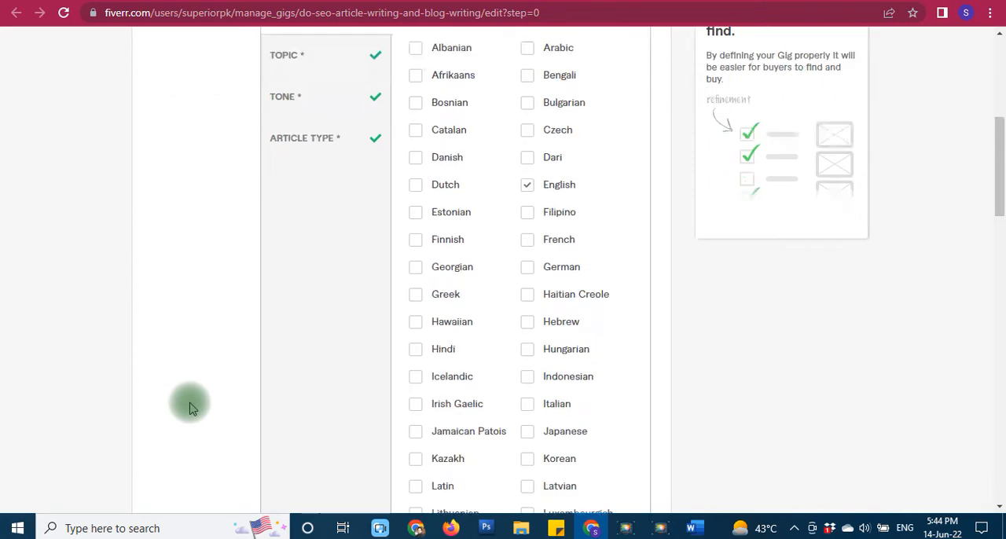
scroll(190, 404, down, 9)
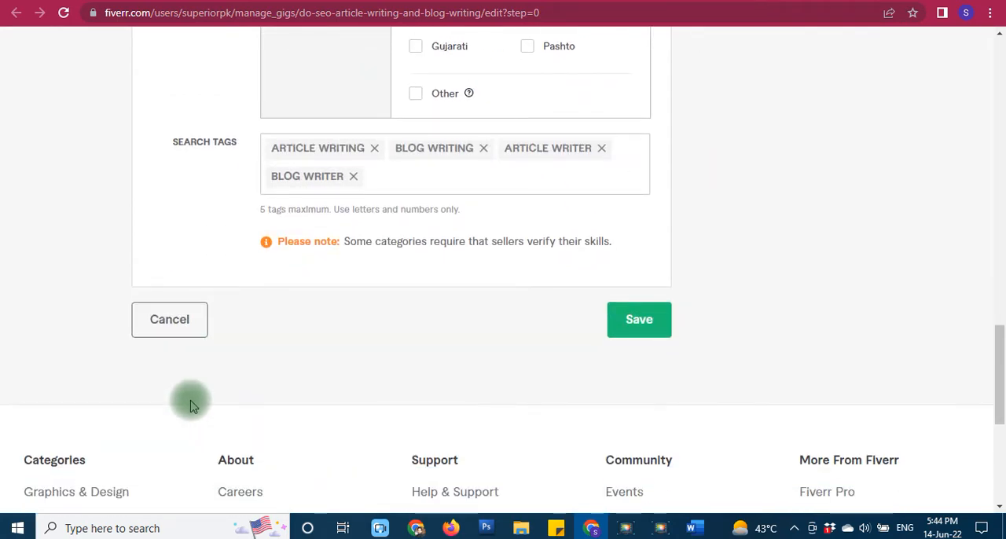
scroll(190, 405, up, 1)
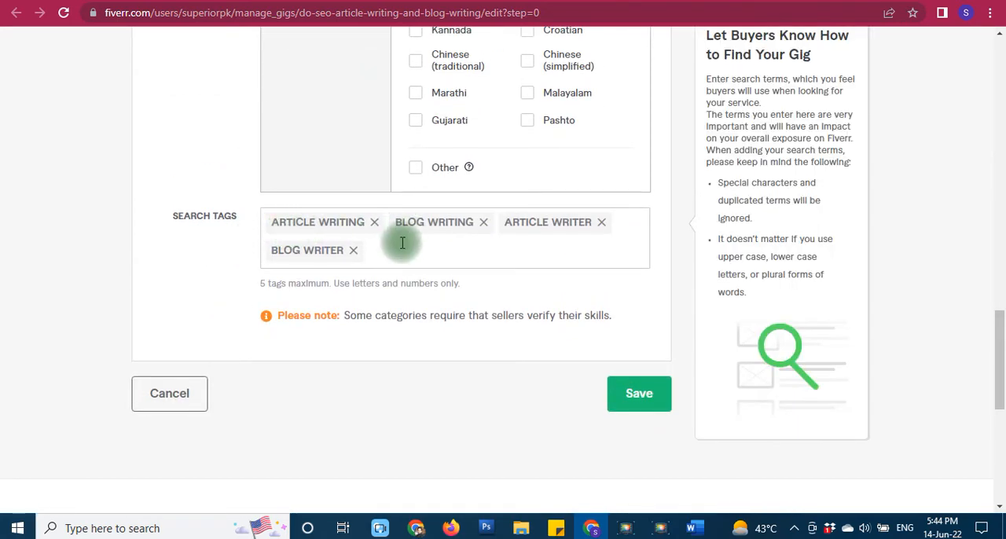
scroll(236, 428, up, 5)
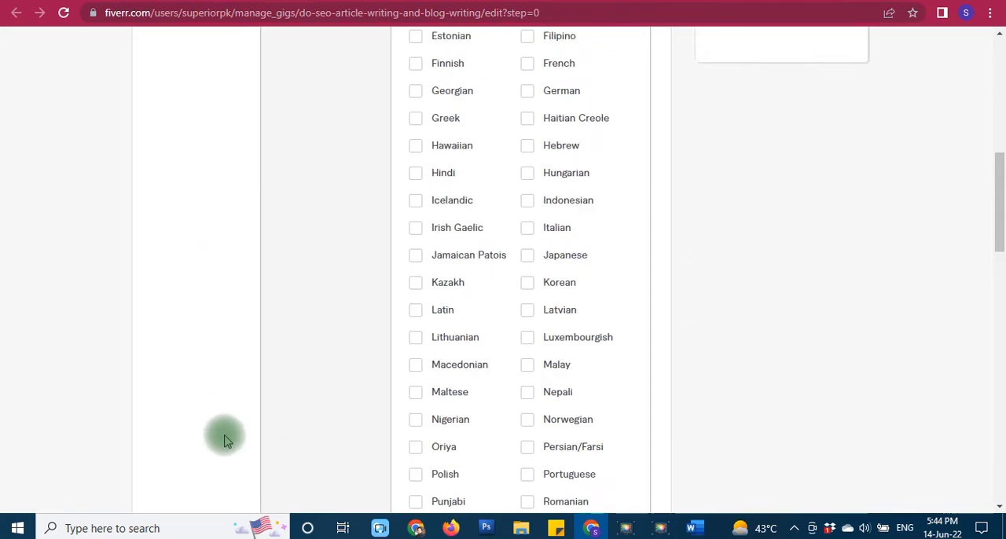
scroll(225, 439, up, 8)
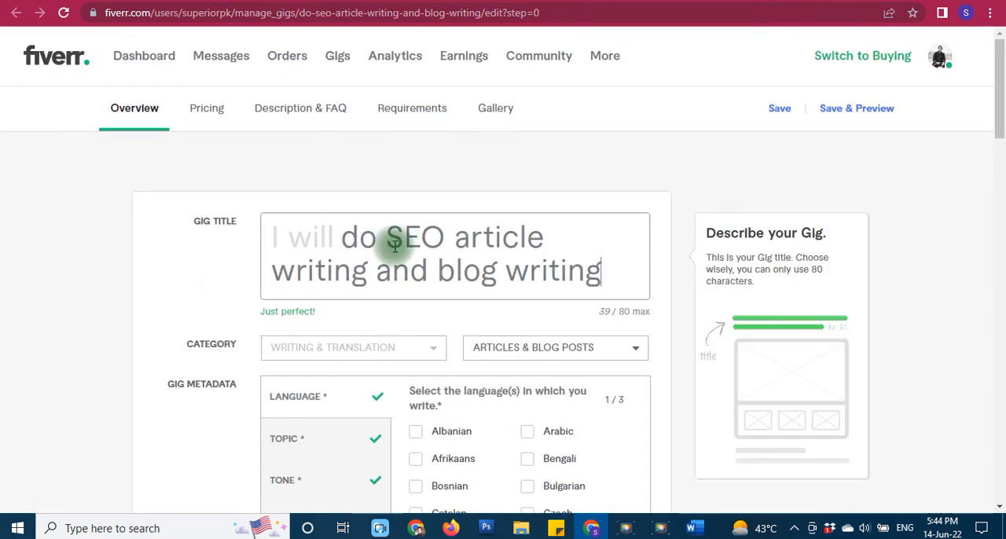
- Compare the gig title with the search tags in the Overview settings
scroll(161, 365, down, 7)
scroll(154, 375, down, 12)
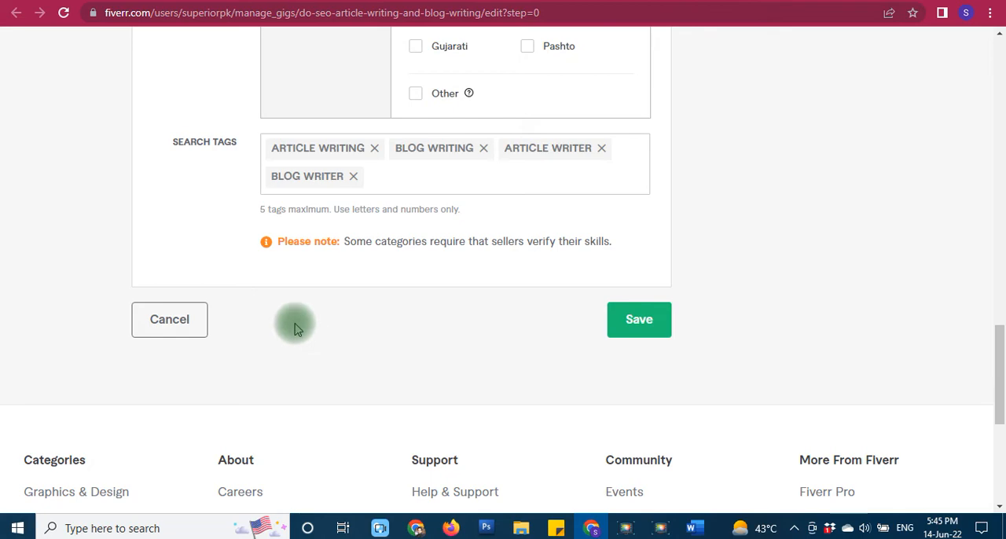
scroll(162, 382, up, 15)
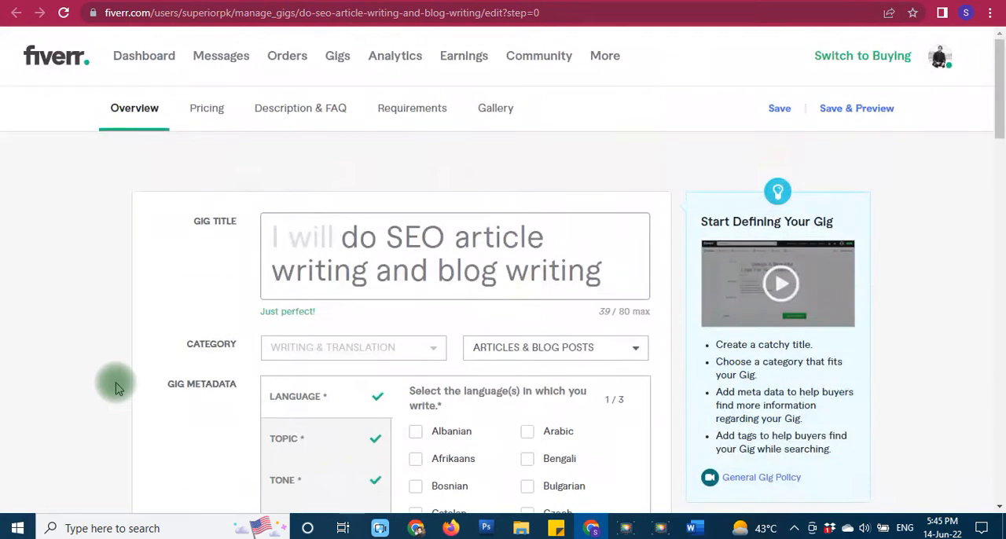
scroll(218, 406, down, 15)
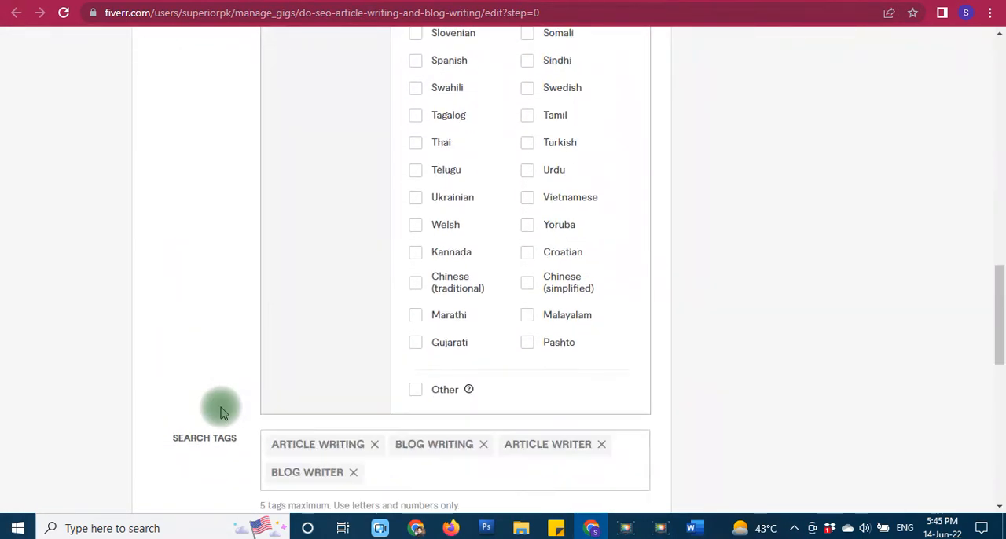
scroll(220, 409, down, 3)
scroll(223, 369, up, 15)
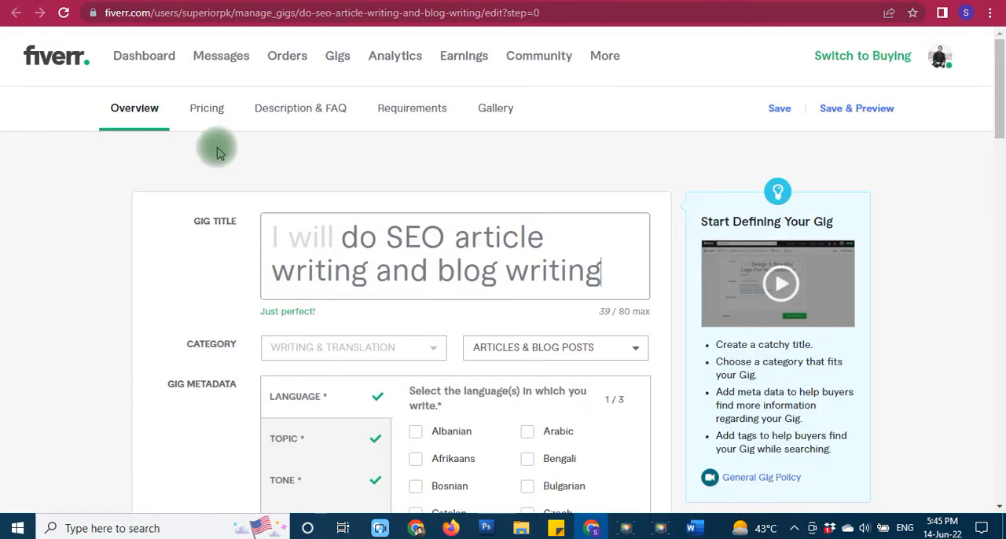
- Open the gig's pricing settings and examine the names and descriptions of the Basic, Standard and Premium packages
click(213, 118)
scroll(72, 440, down, 4)
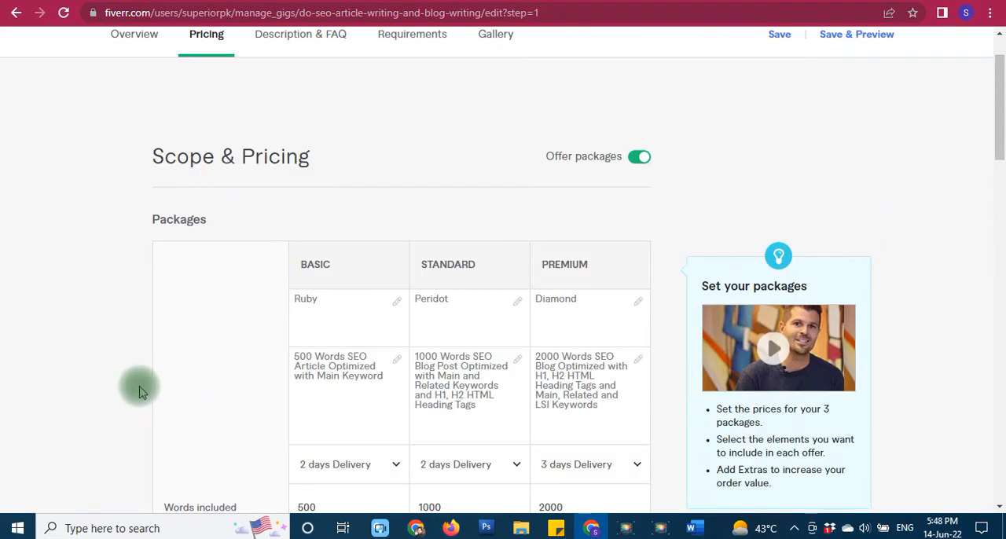
scroll(142, 385, down, 1)
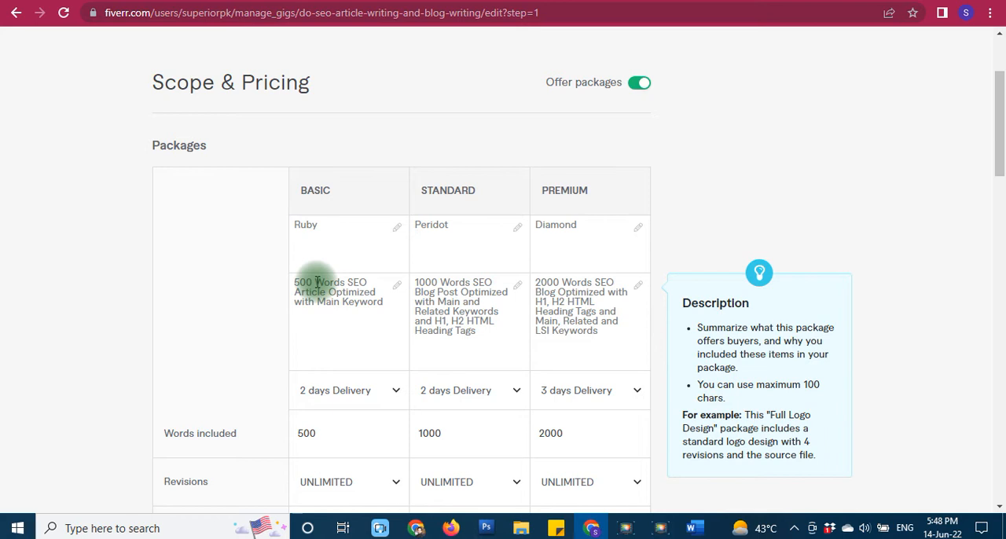
scroll(138, 396, up, 1)
scroll(139, 389, down, 1)
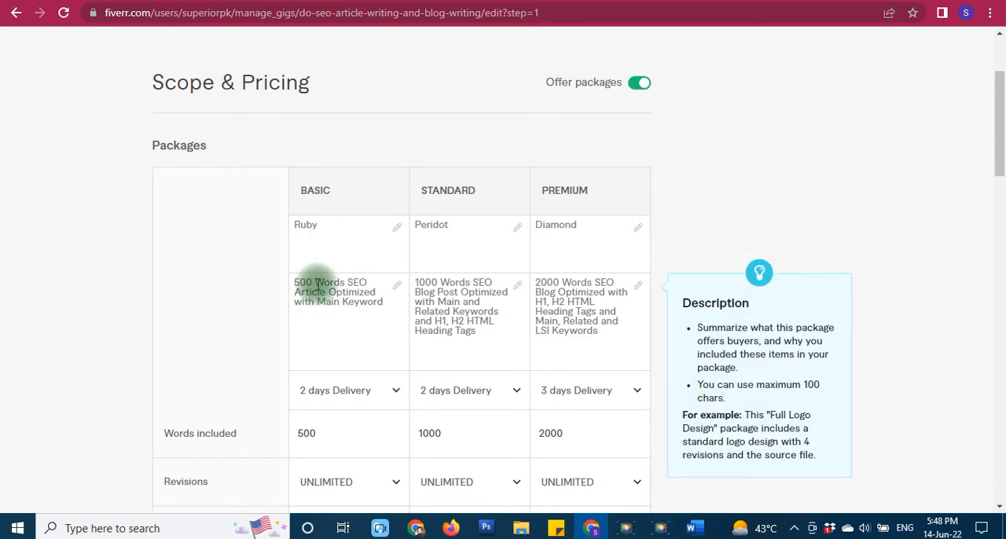
drag(315, 283, 338, 281)
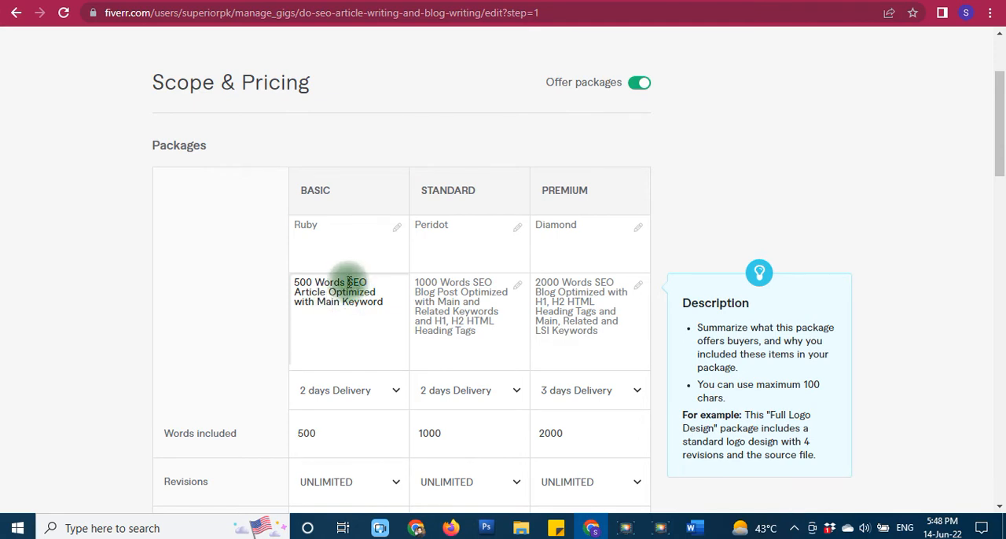
drag(348, 283, 356, 310)
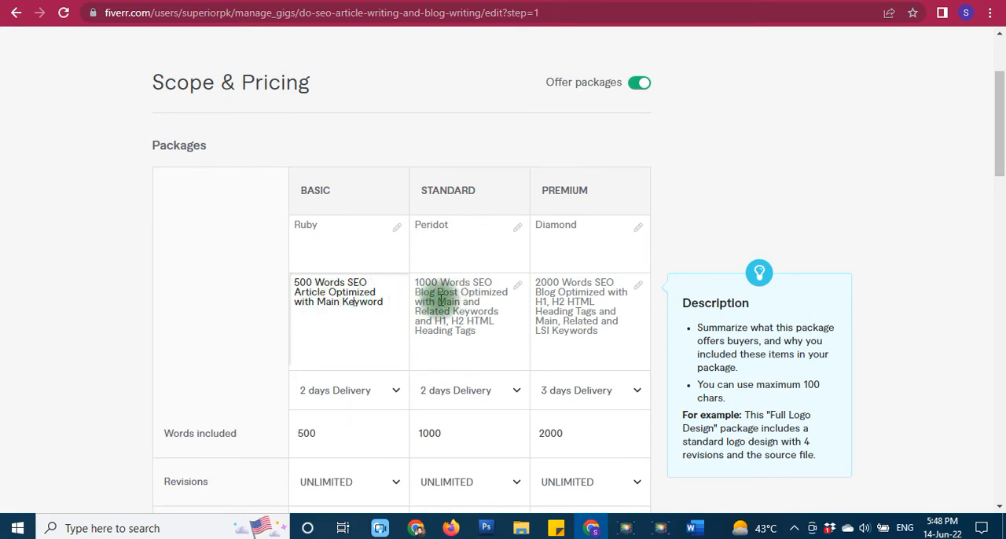
scroll(451, 294, up, 2)
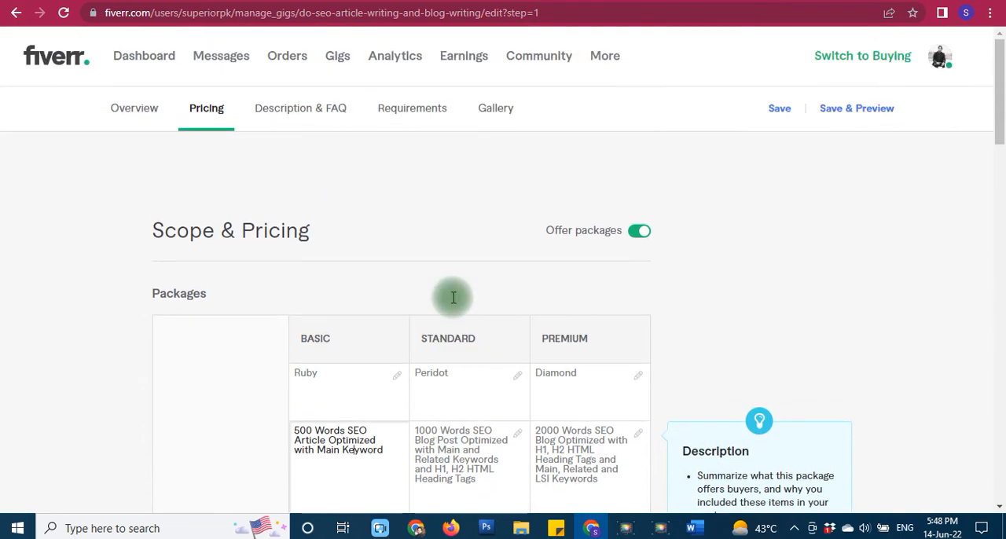
scroll(451, 295, down, 2)
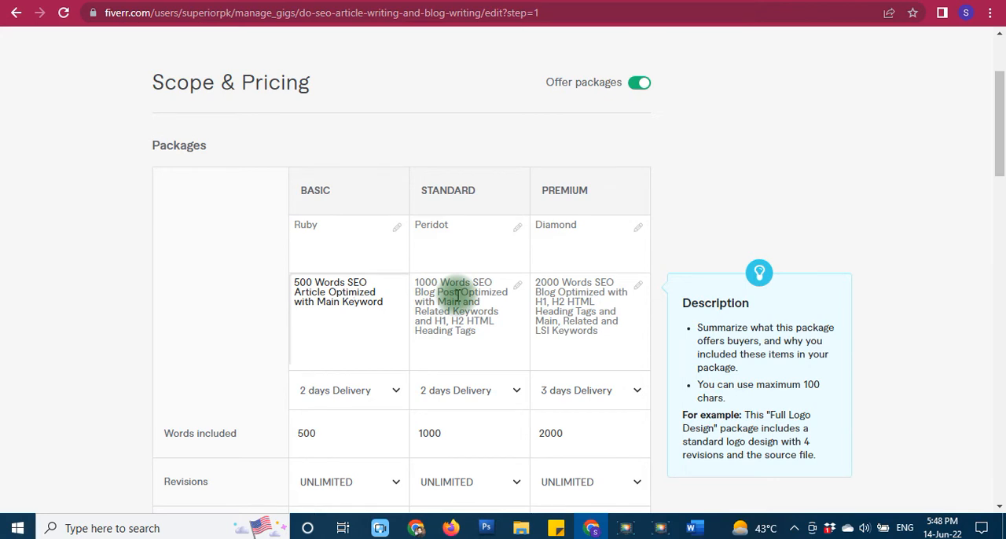
drag(472, 282, 486, 291)
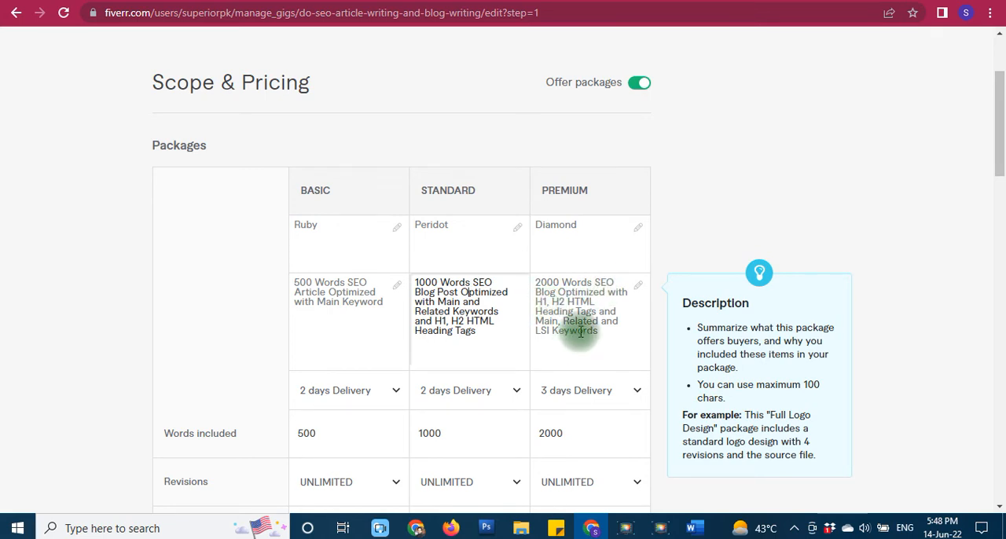
click(353, 301)
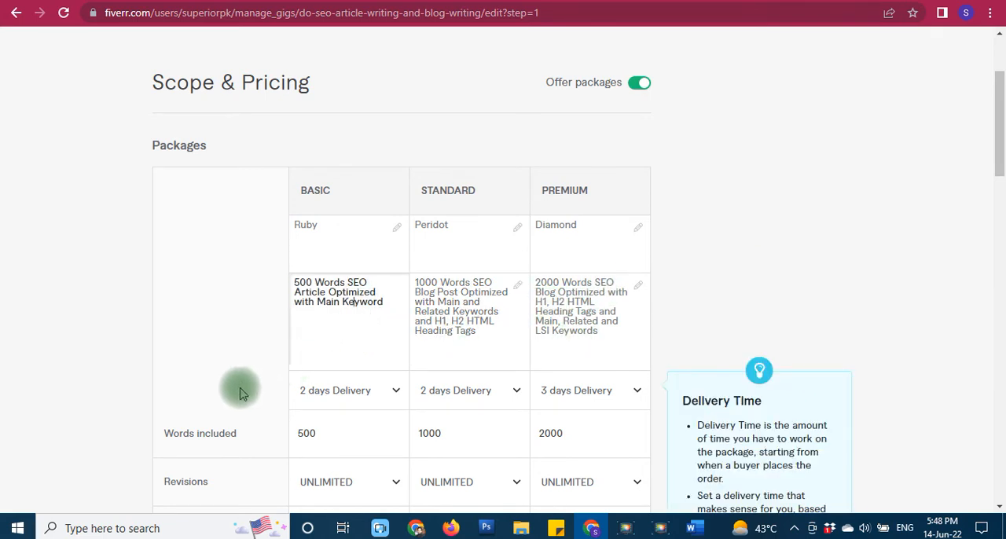
- Review the package prices and the extra services, including the extra fast delivery options
scroll(241, 393, down, 8)
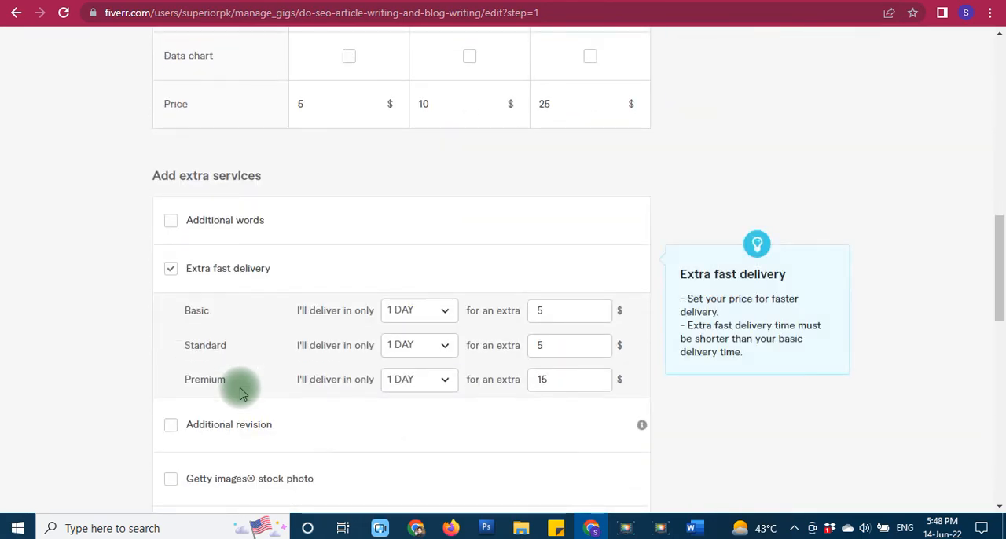
scroll(240, 389, down, 7)
scroll(282, 392, up, 6)
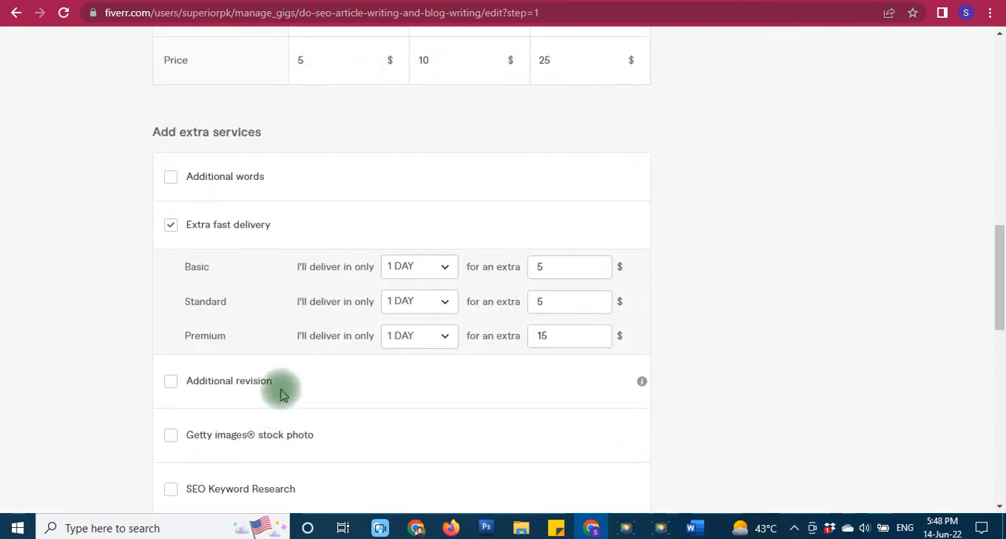
scroll(282, 392, up, 10)
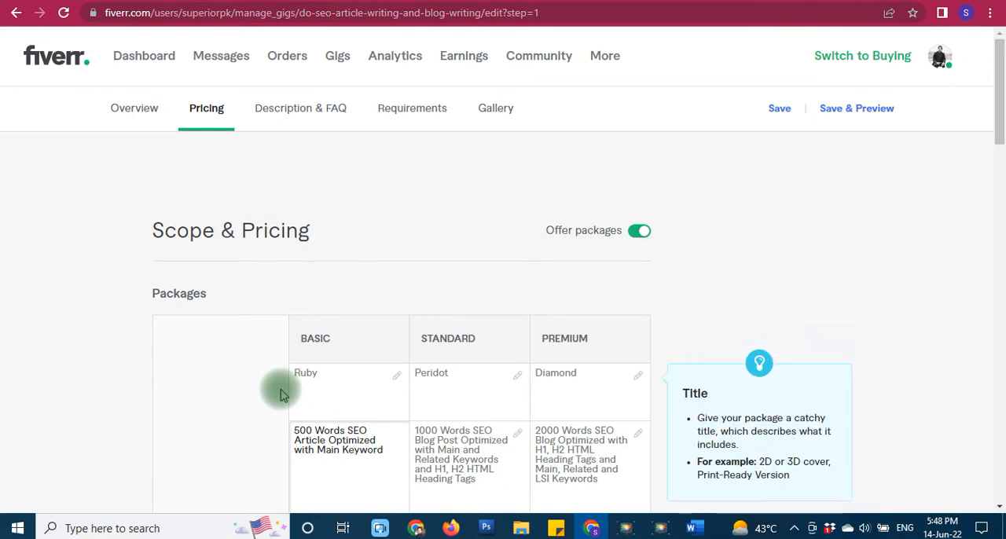
- Open the gig's description and FAQ settings and look over the opening paragraphs of the description
click(293, 107)
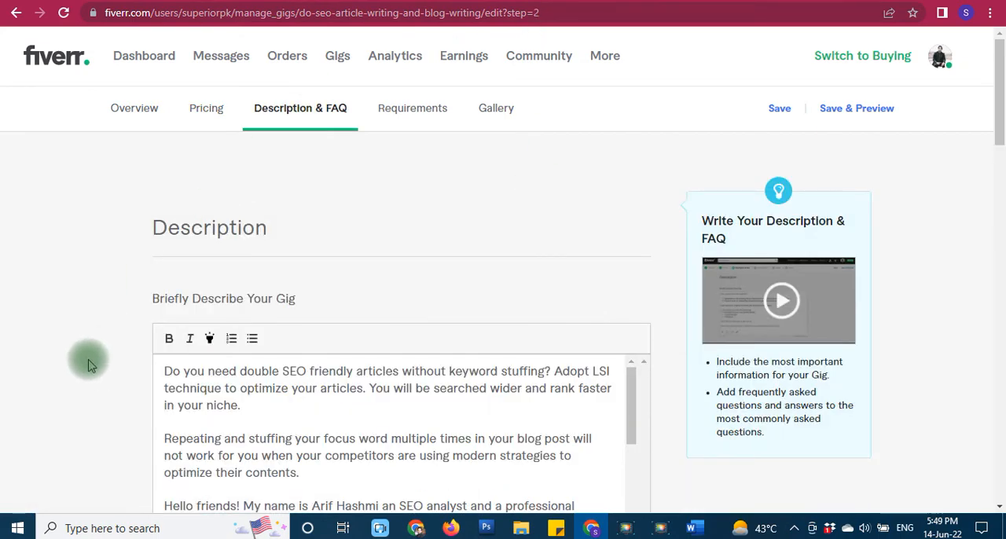
scroll(88, 363, down, 2)
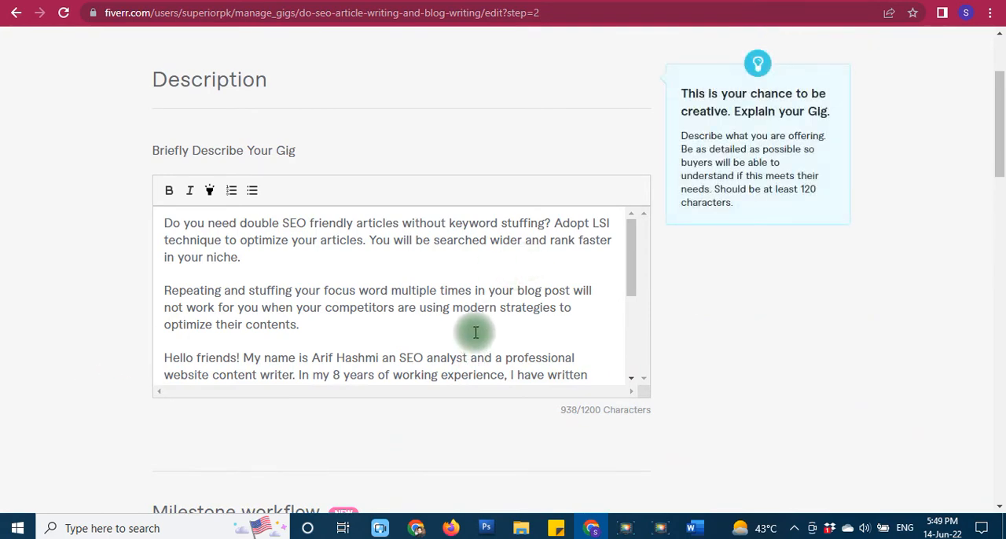
scroll(506, 320, up, 2)
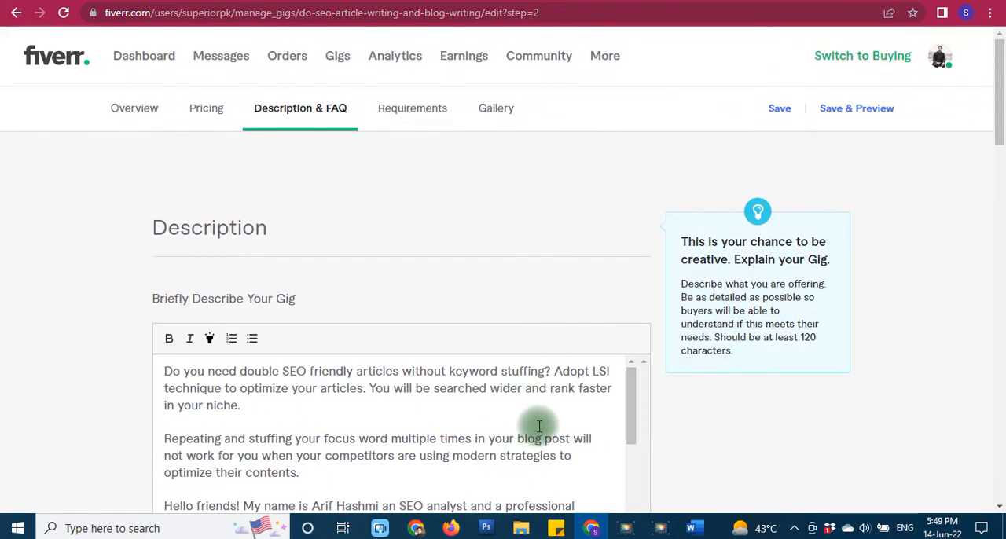
- Switch to the Word document and examine the Gig Description section, locating the bold phrase "SEO article writing and blog writing" in the introduction
click(693, 526)
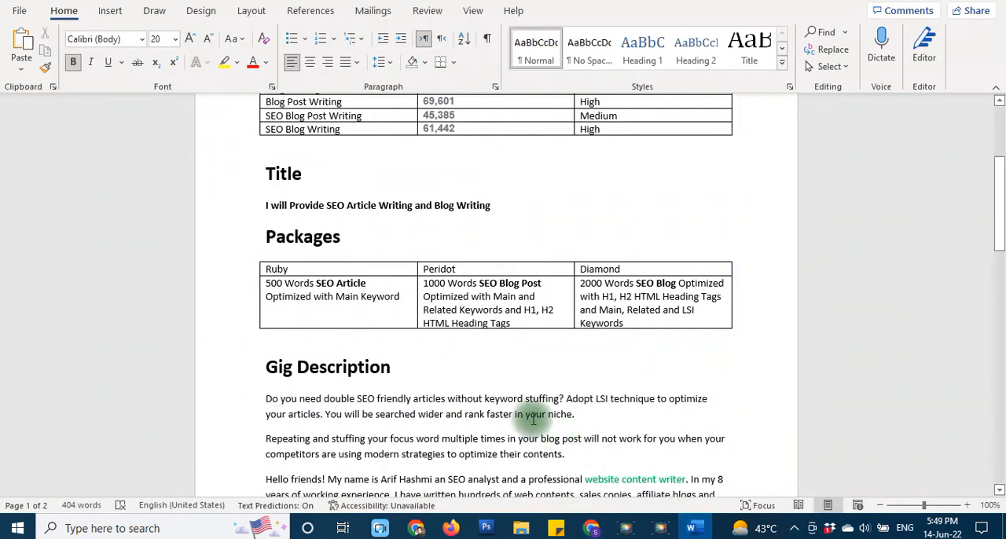
scroll(526, 416, down, 3)
scroll(503, 393, down, 1)
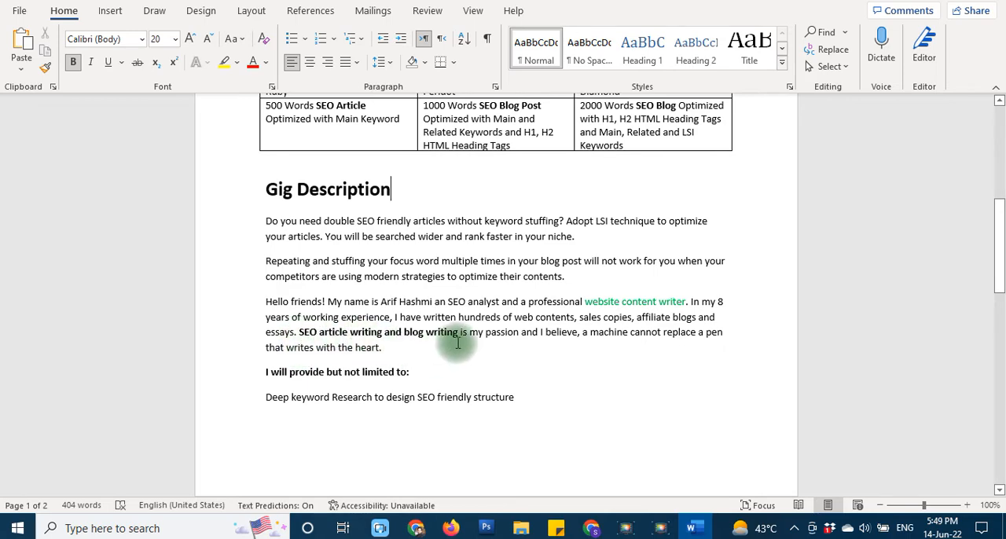
scroll(457, 343, up, 9)
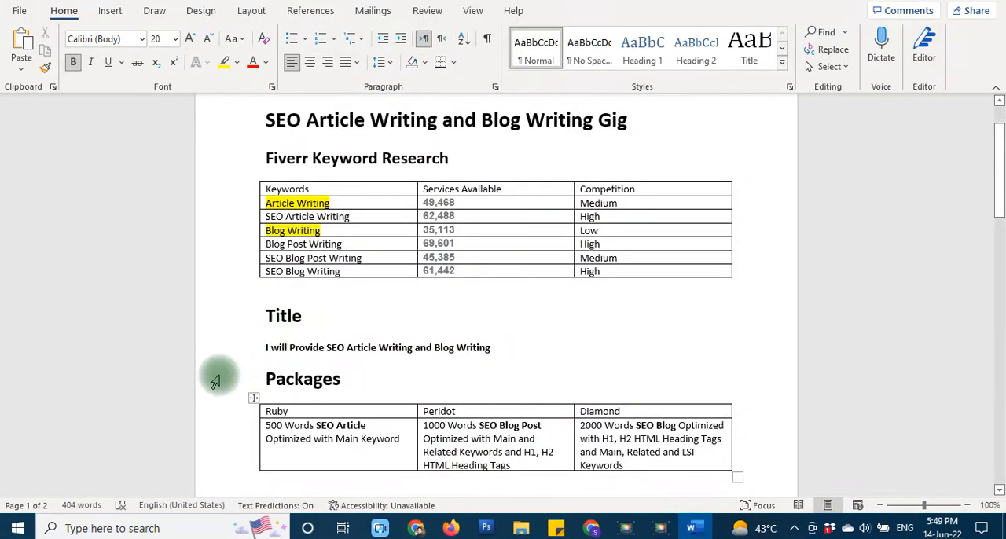
scroll(216, 380, down, 8)
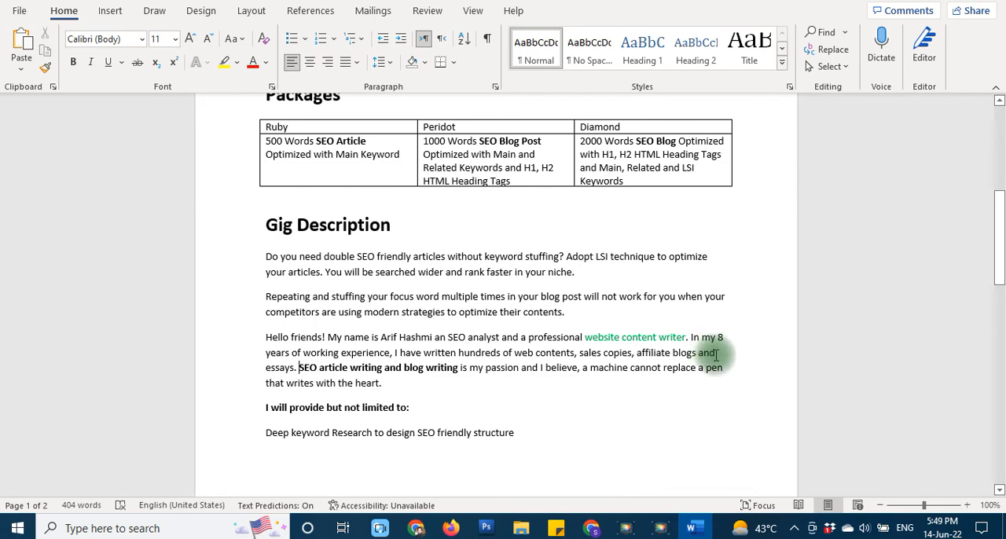
scroll(715, 355, down, 3)
scroll(637, 349, up, 2)
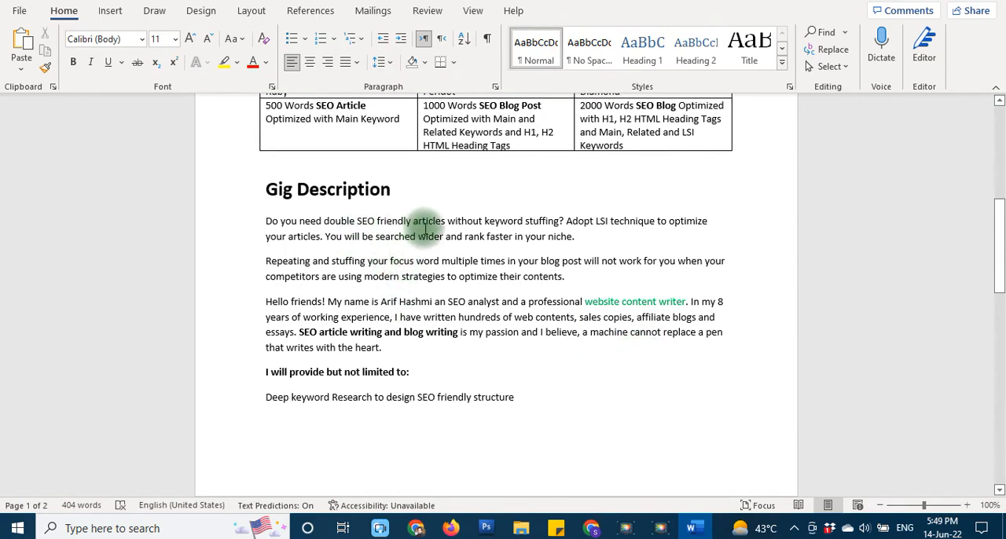
scroll(550, 378, down, 1)
scroll(551, 372, down, 2)
click(299, 226)
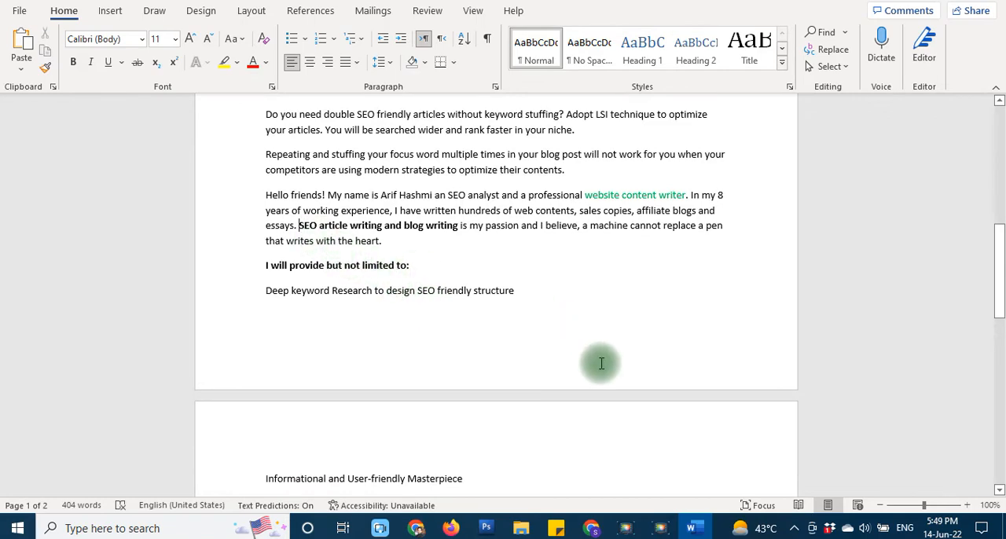
scroll(603, 342, down, 2)
scroll(603, 342, up, 2)
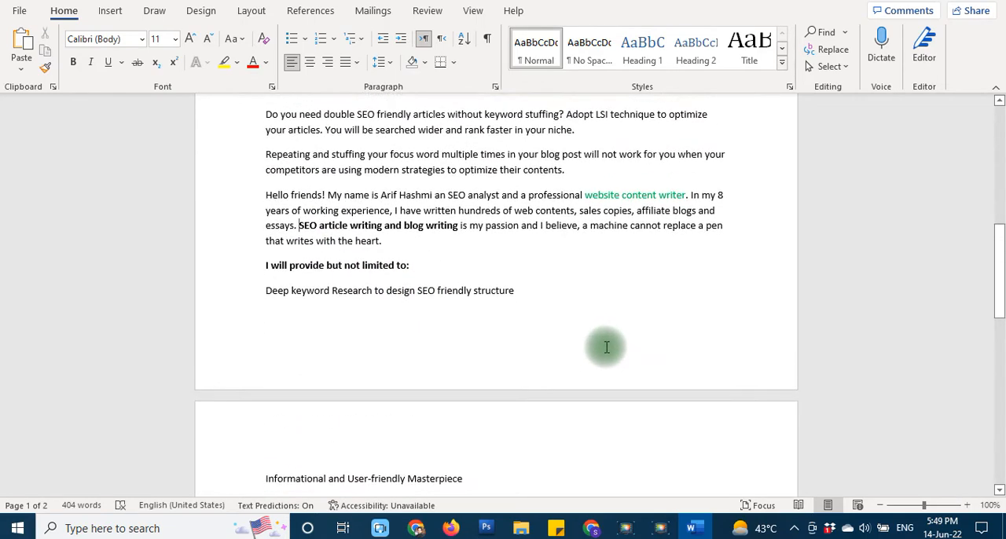
- Switch back to the gig editor in Chrome and read the description through to the bulleted list of what is provided
mouse_move(593, 533)
click(593, 532)
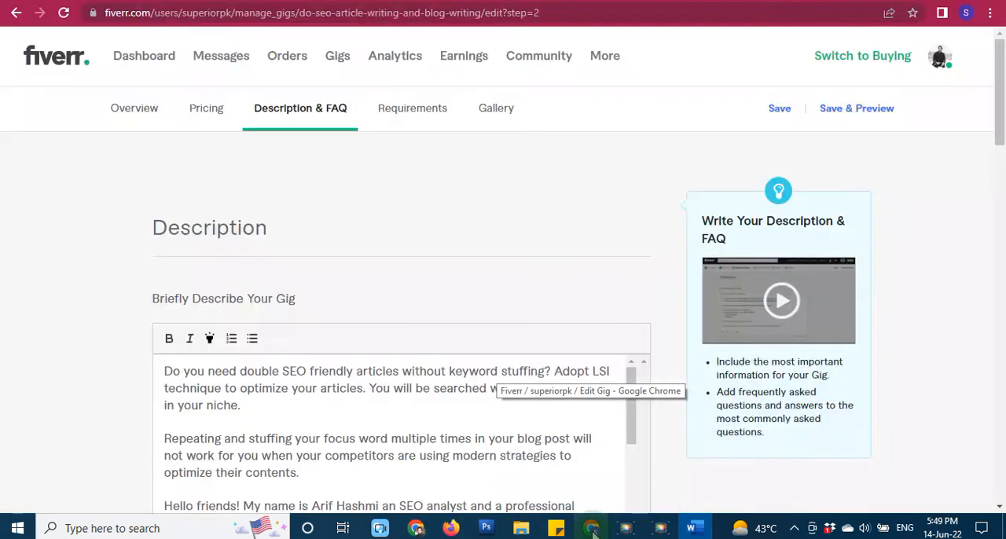
scroll(377, 427, down, 4)
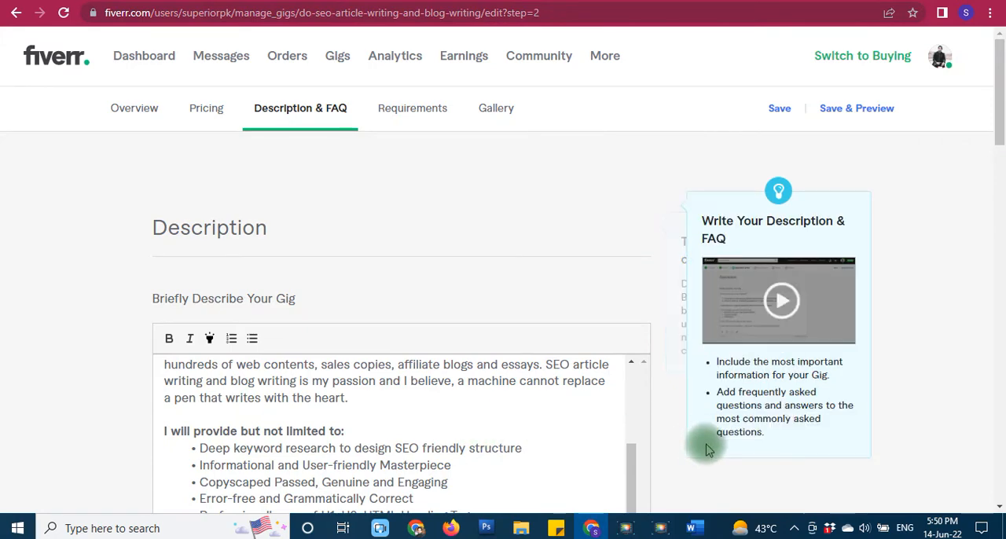
scroll(680, 442, down, 2)
scroll(535, 294, up, 1)
scroll(511, 328, up, 2)
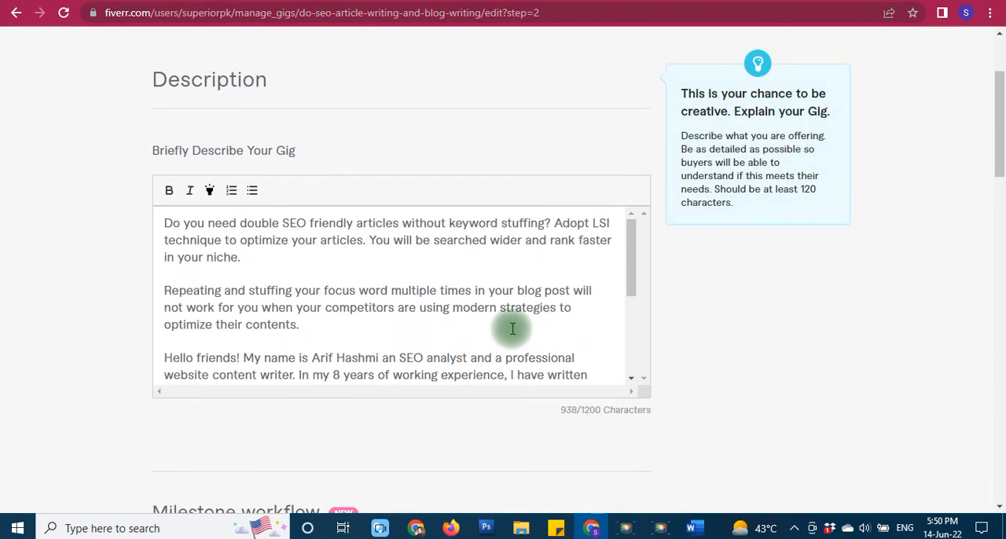
scroll(513, 325, down, 1)
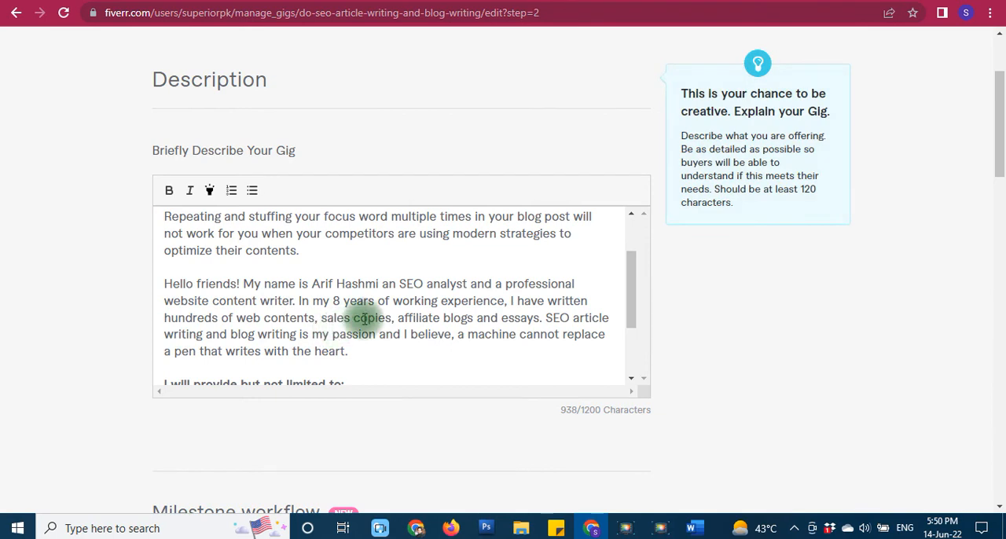
scroll(364, 318, down, 3)
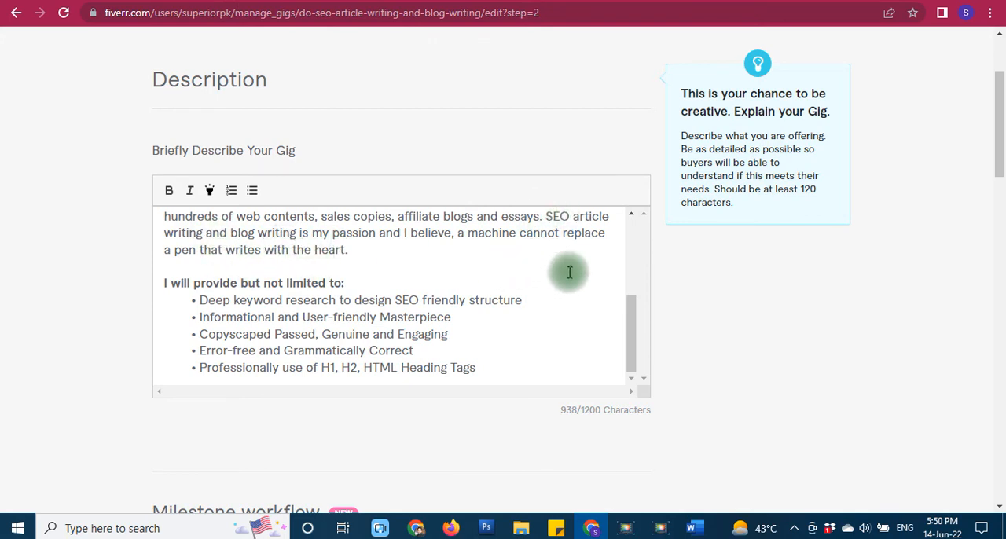
- Review the gig's FAQ questions, expanding and collapsing the answer to "How can you prevent SEO Article Writing from Keyword Stuffing?"
scroll(502, 455, down, 10)
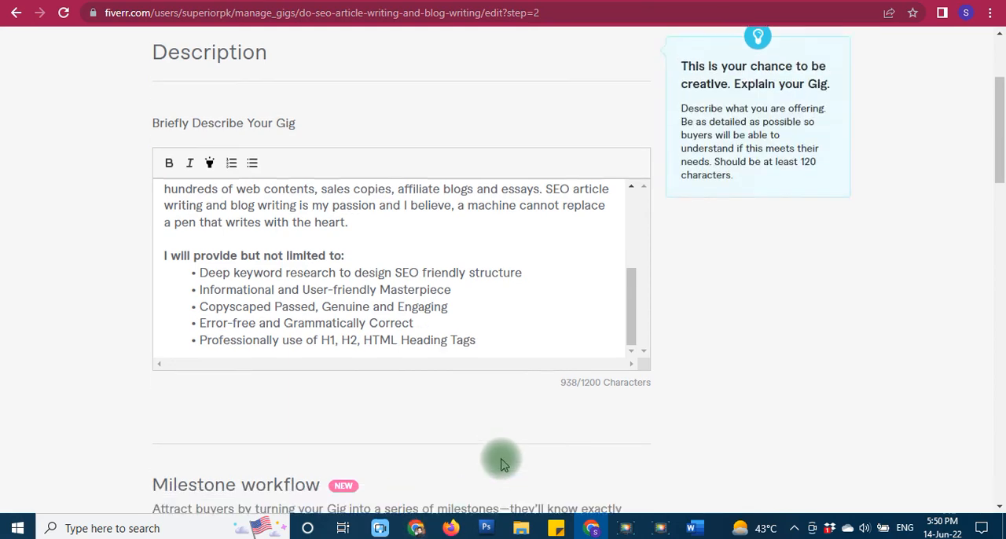
scroll(487, 424, down, 3)
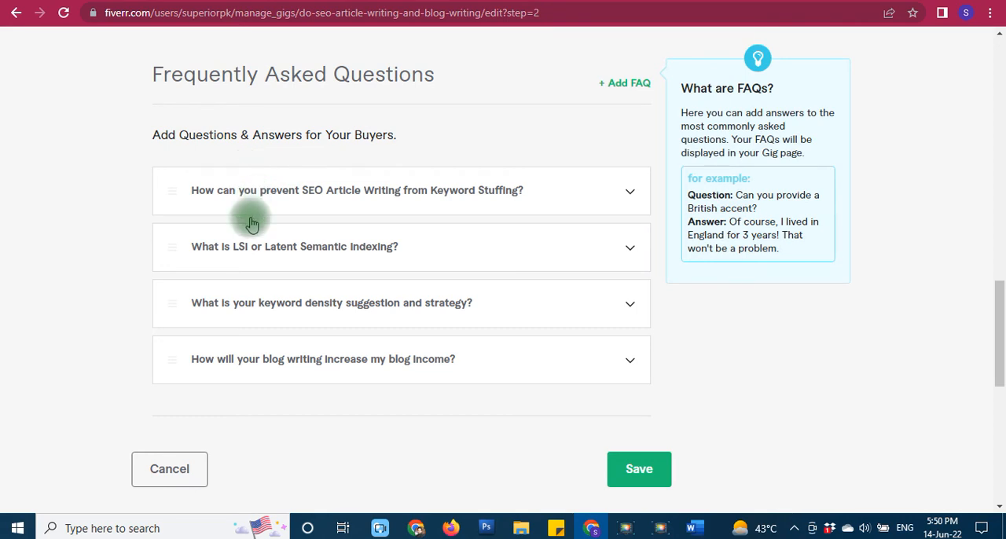
click(568, 204)
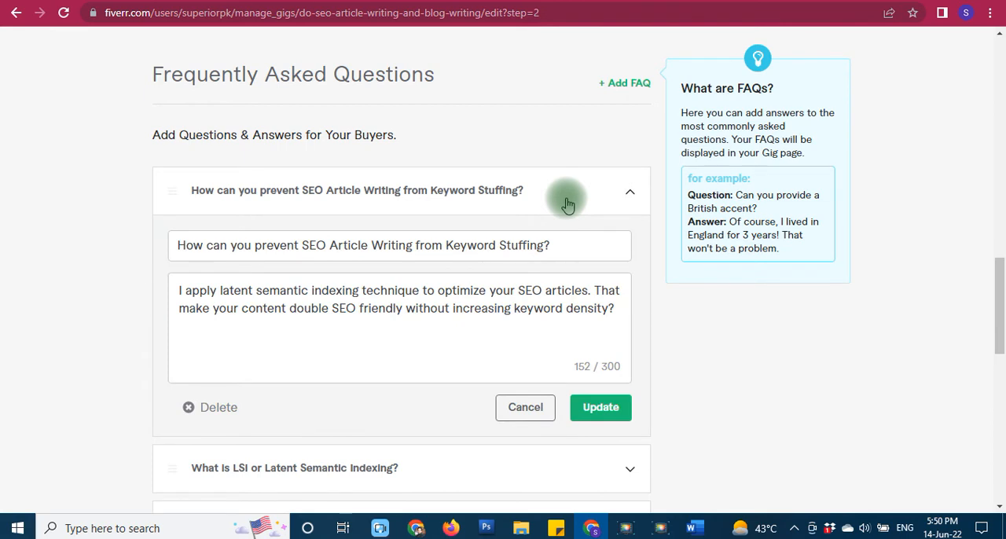
click(566, 203)
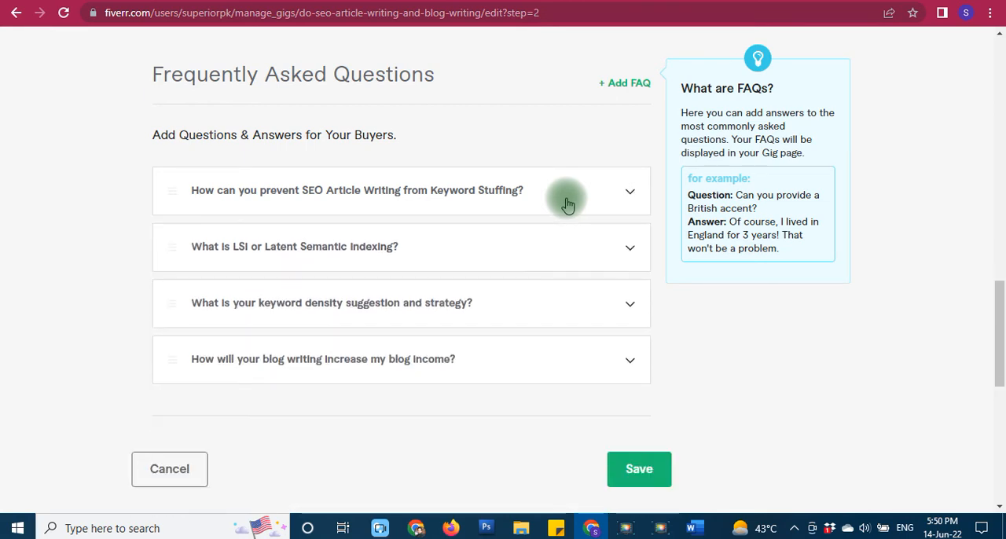
- Read the FAQ answers on Latent Semantic Indexing and on preventing keyword stuffing, collapsing each one again
click(552, 254)
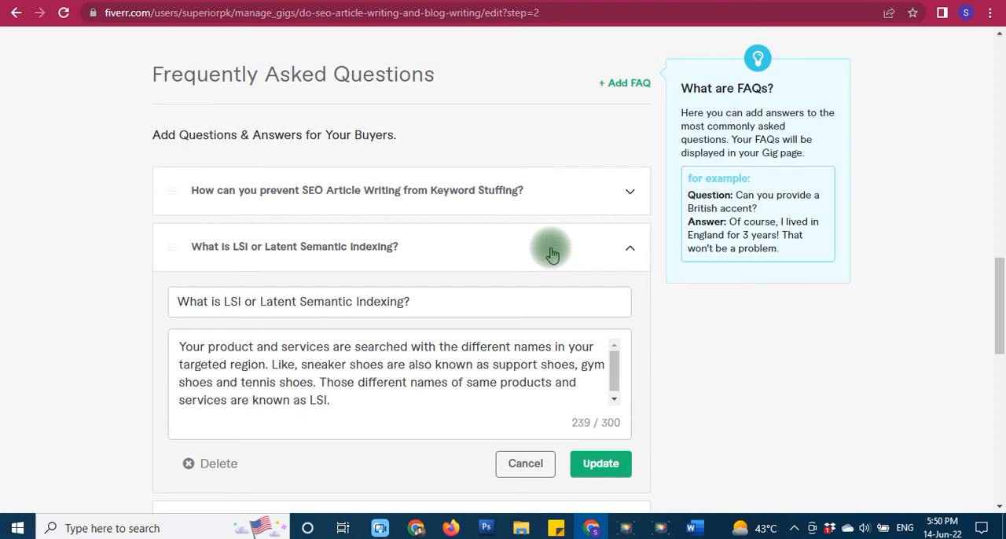
click(553, 254)
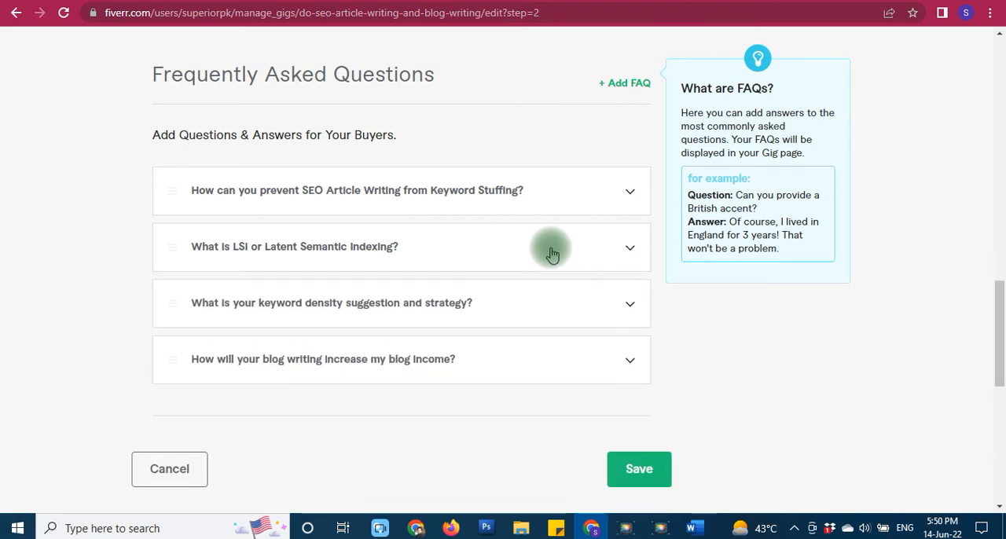
click(628, 197)
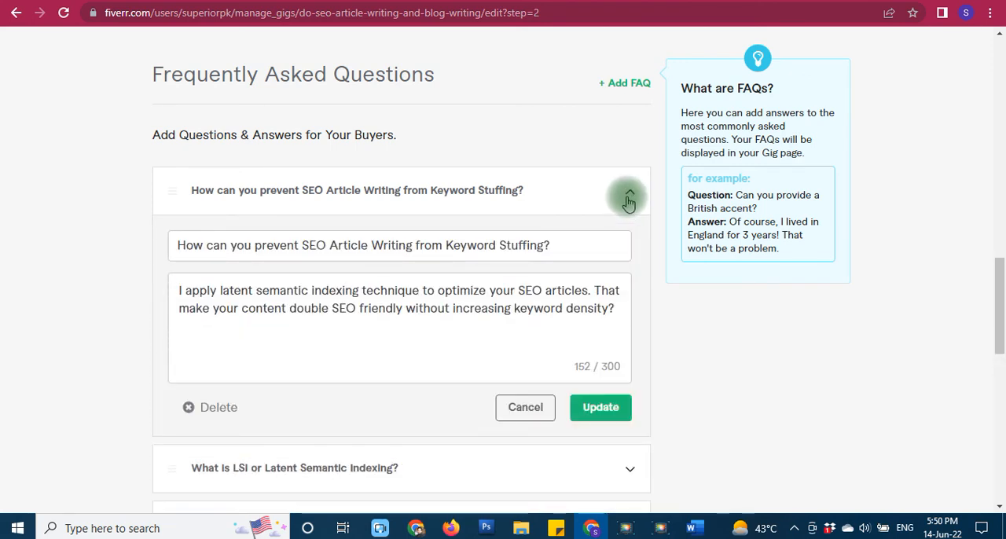
click(332, 244)
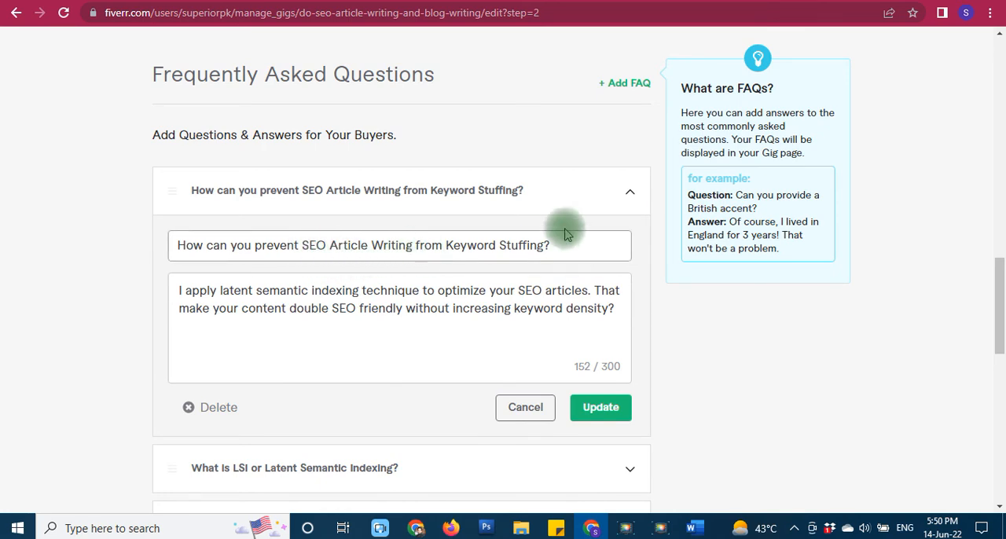
click(580, 193)
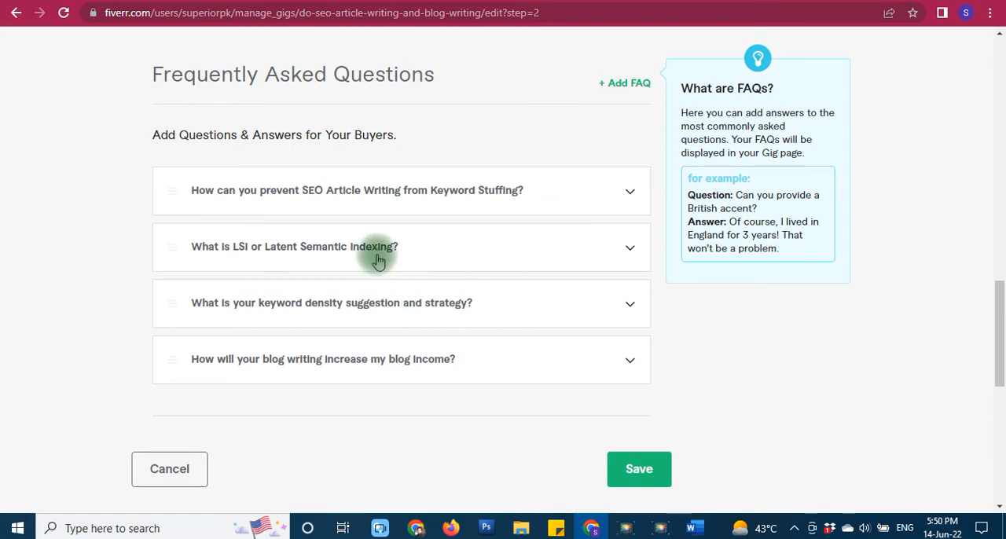
- Expand the FAQ answers to "What is LSI or Latent Semantic Indexing?" and "How will your blog writing increase my blog income?" and read them
click(378, 260)
scroll(168, 411, down, 2)
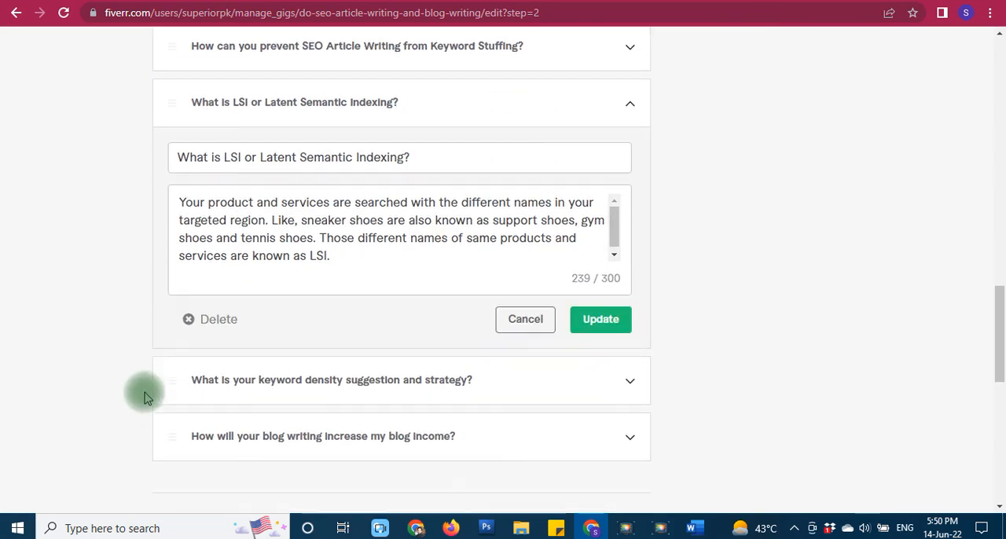
scroll(165, 403, down, 1)
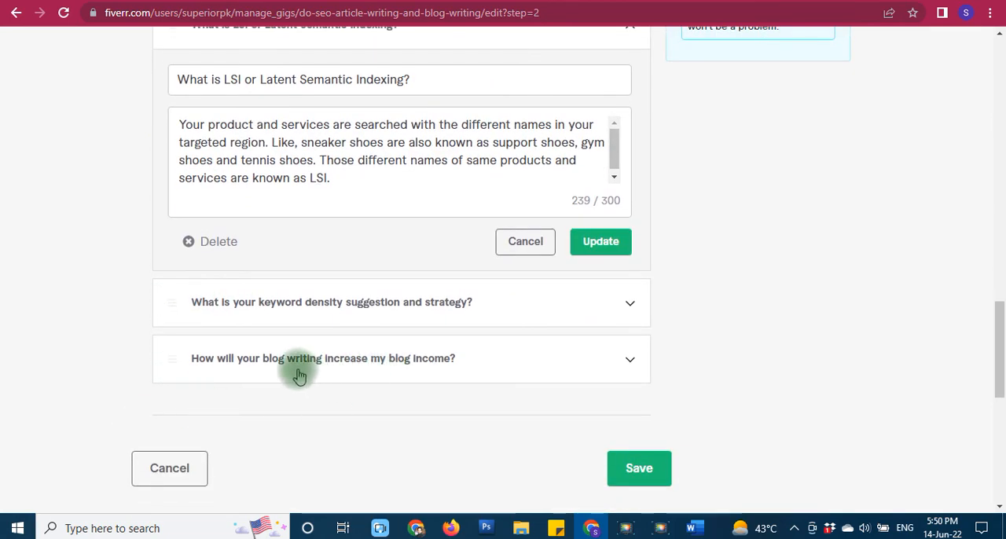
click(299, 369)
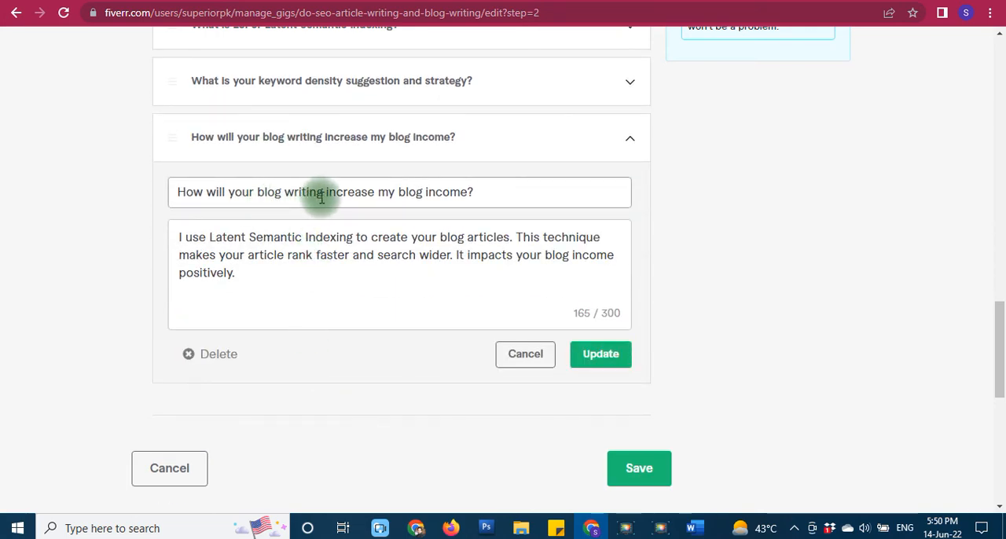
- Look back over the description's bulleted list, the Milestone workflow section and the FAQ list
scroll(130, 381, up, 4)
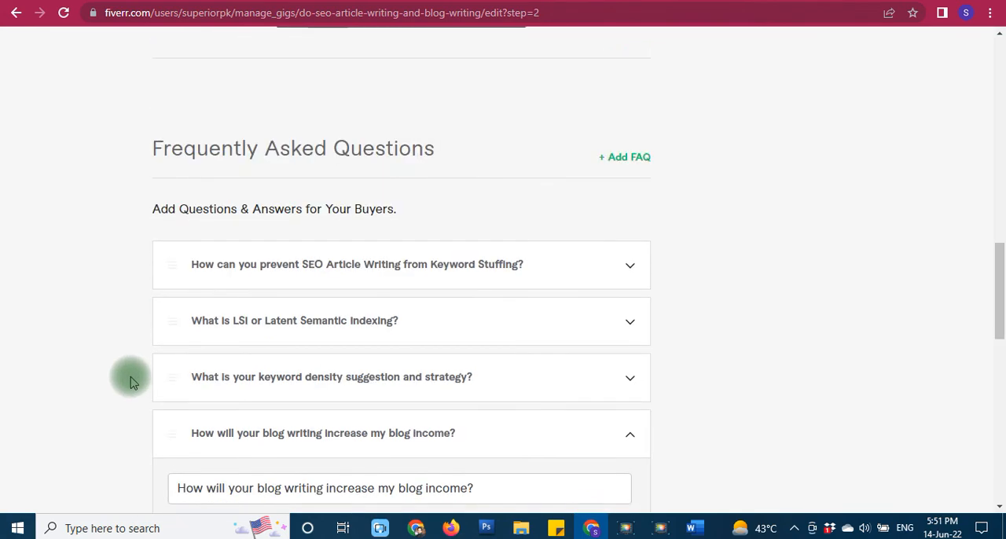
scroll(130, 380, up, 1)
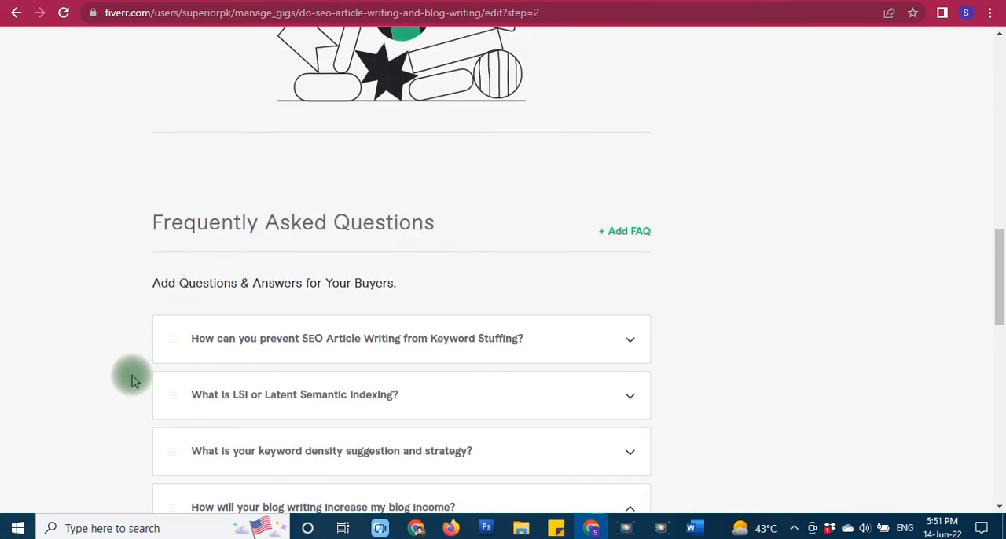
scroll(79, 362, up, 8)
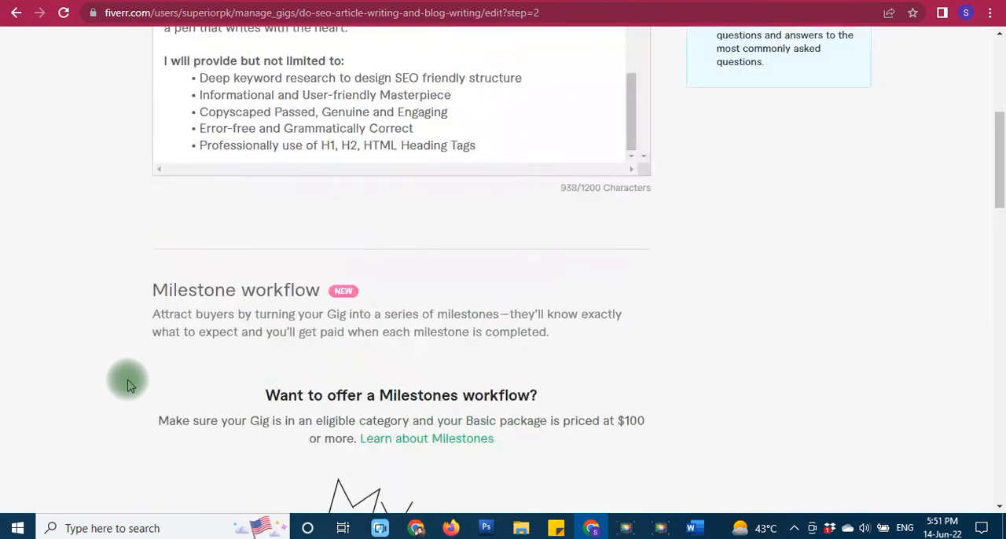
scroll(260, 382, up, 5)
scroll(307, 397, down, 7)
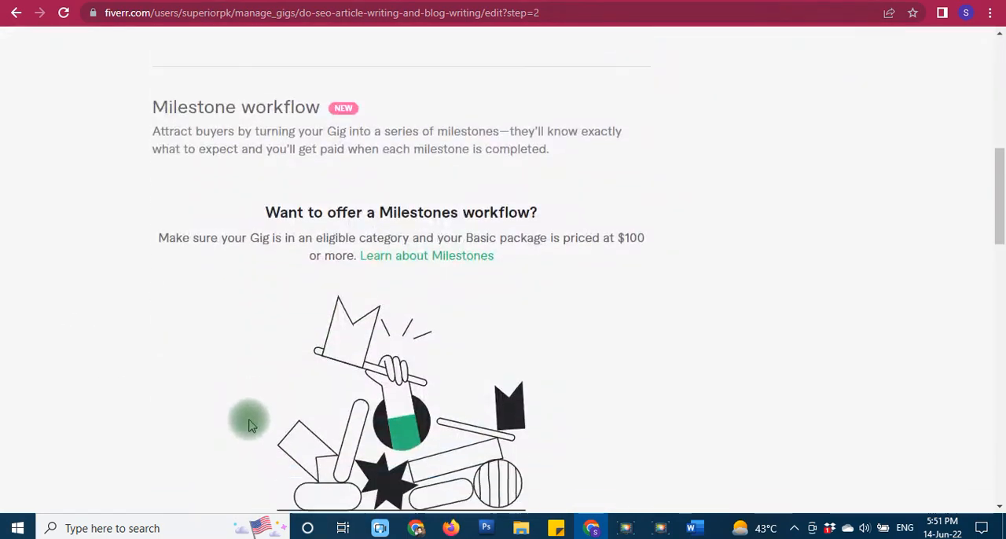
scroll(248, 425, down, 6)
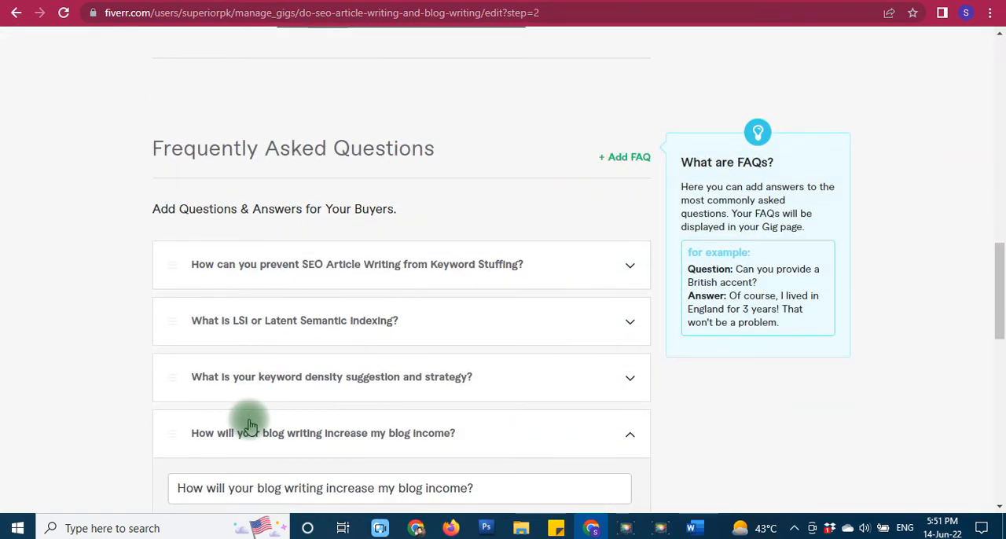
scroll(64, 399, down, 3)
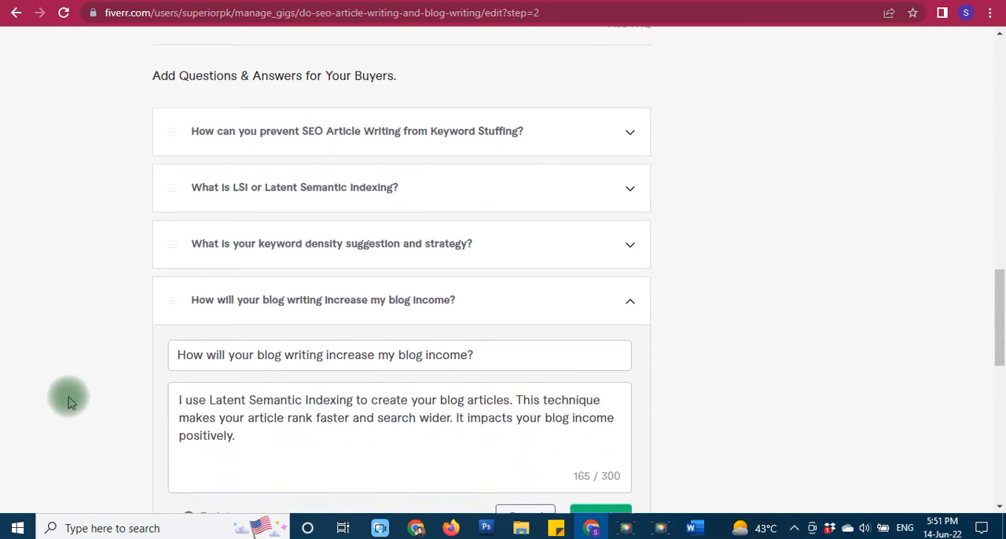
scroll(68, 403, up, 15)
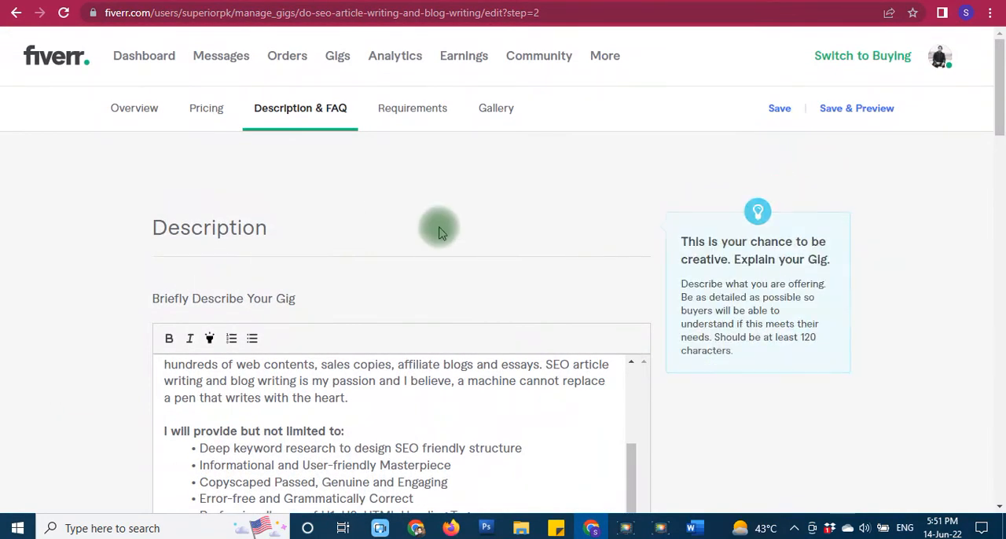
- Open the gig's gallery settings and review the images, video and documents sections
click(503, 110)
scroll(63, 432, down, 3)
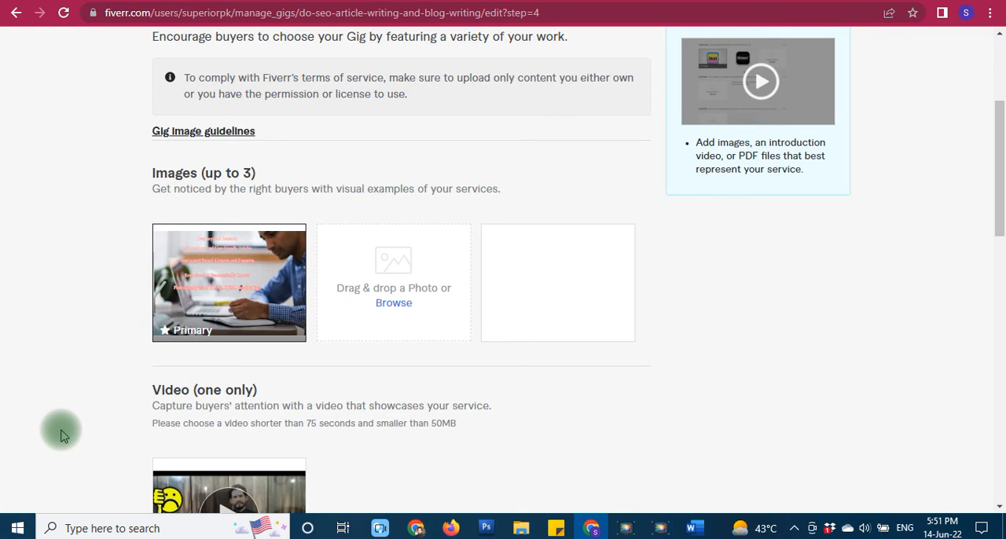
scroll(62, 432, down, 1)
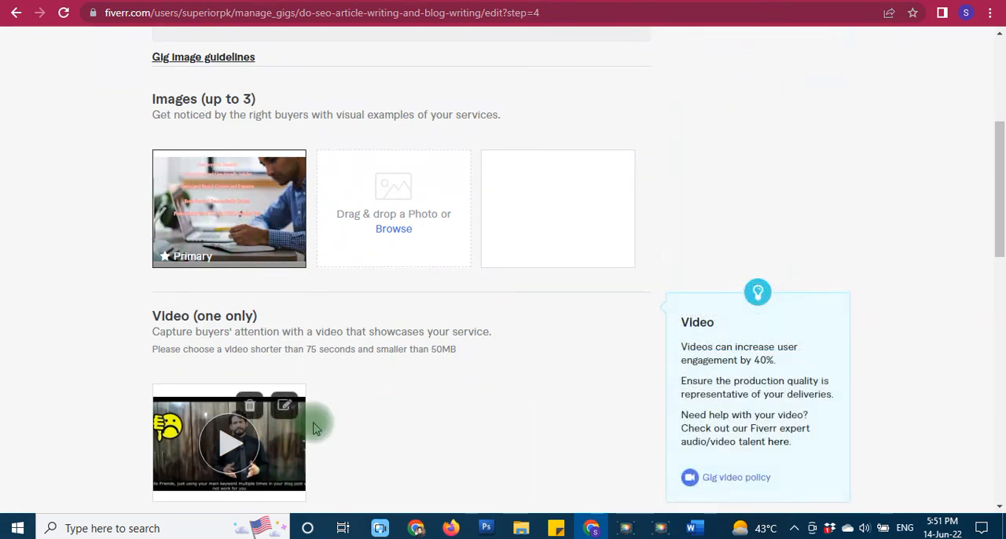
scroll(291, 433, down, 2)
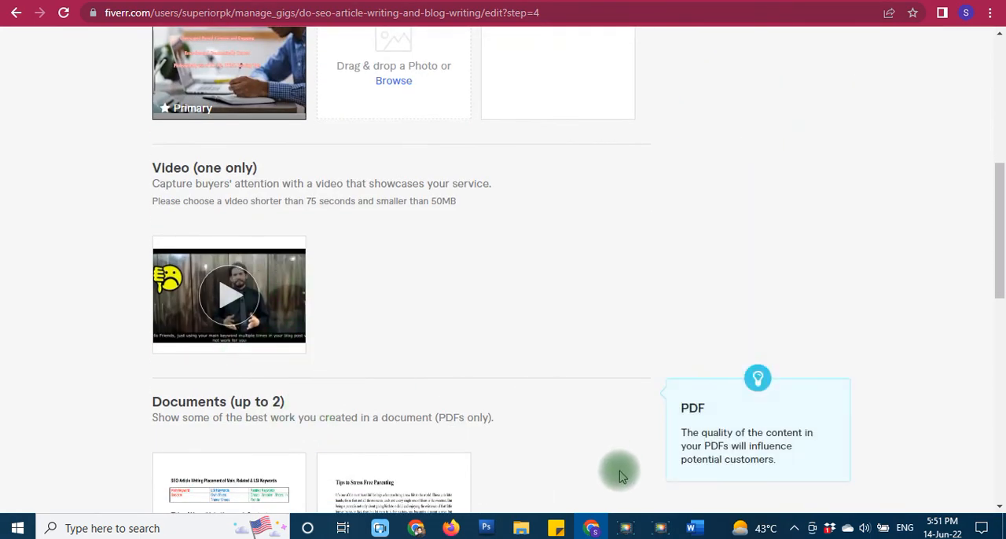
- Switch to the Article Writing Services folder in File Explorer and examine the keyword-based names of the gig's media files
mouse_move(518, 534)
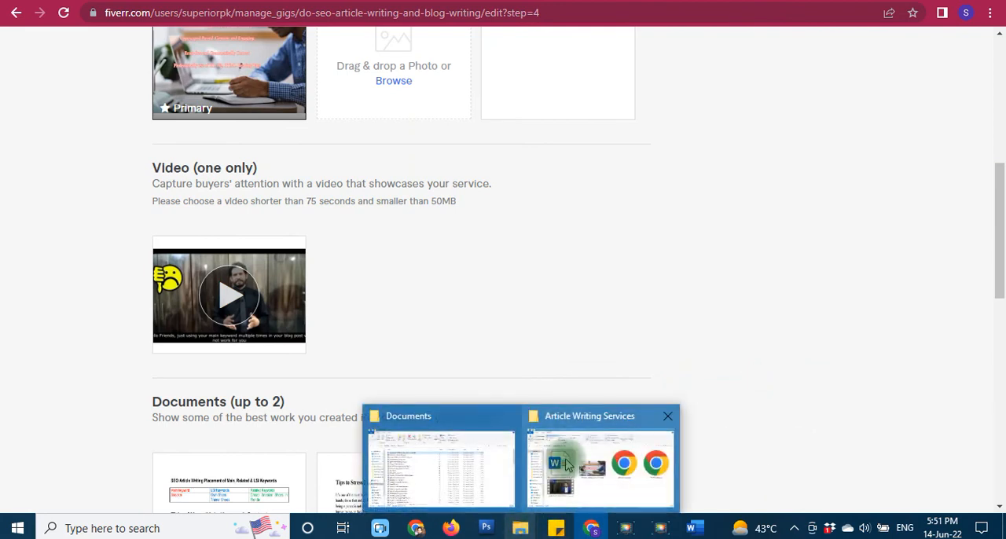
click(576, 415)
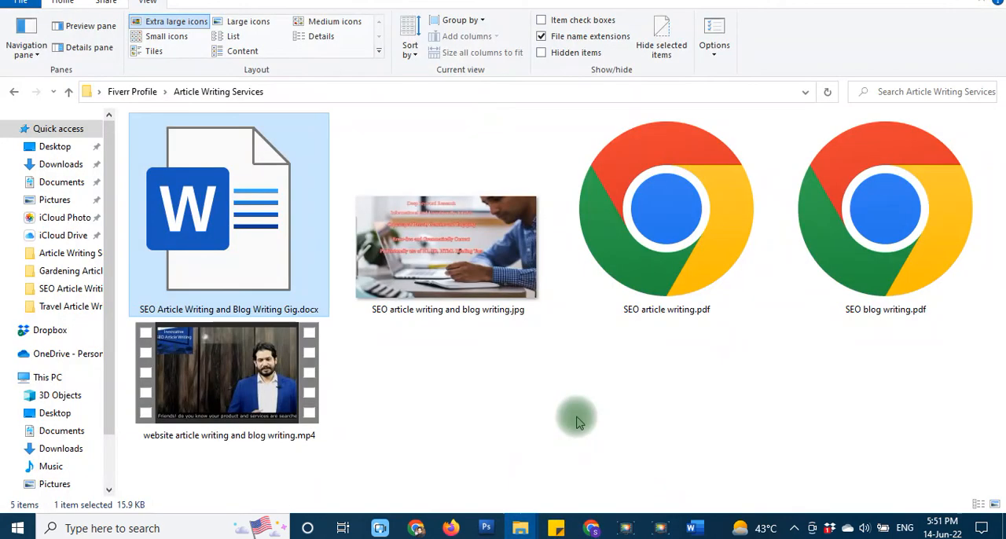
click(462, 397)
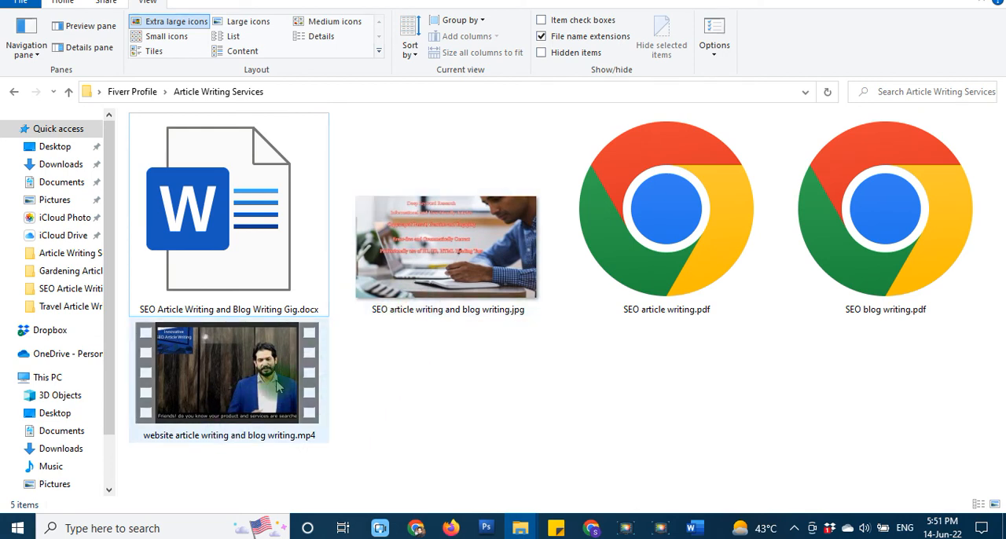
click(221, 466)
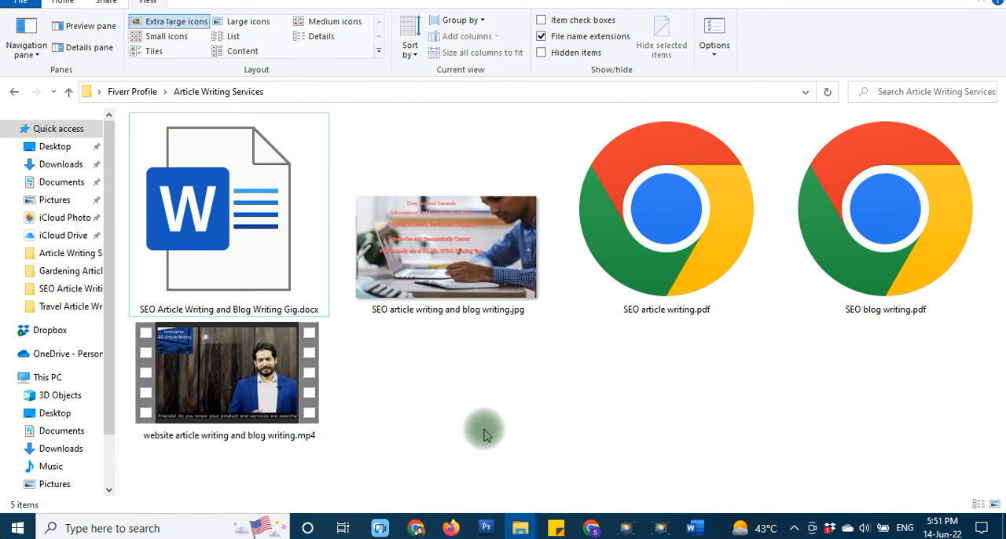
- Switch back to the gig editor in Chrome and compare the gallery's image, video and document uploads
click(592, 528)
scroll(298, 377, up, 3)
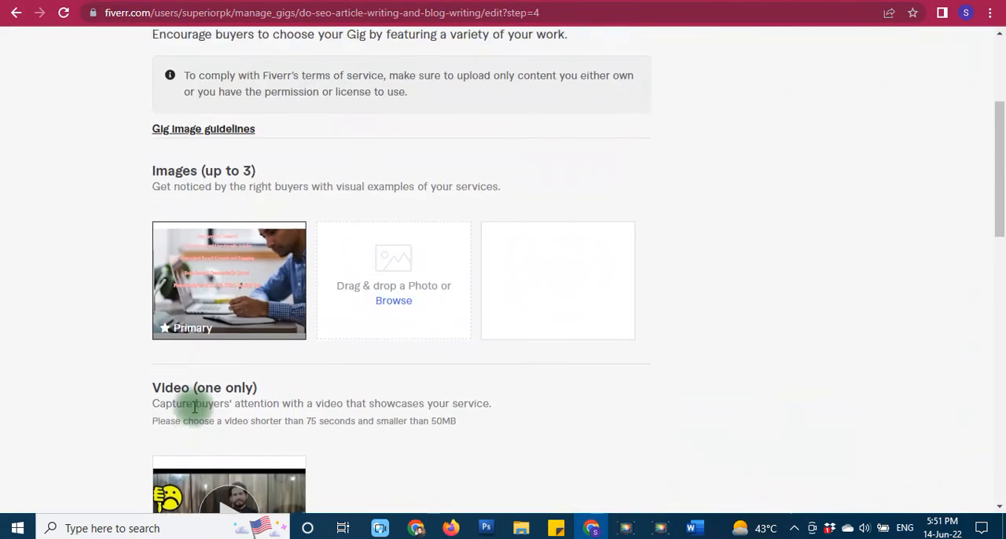
scroll(159, 408, down, 3)
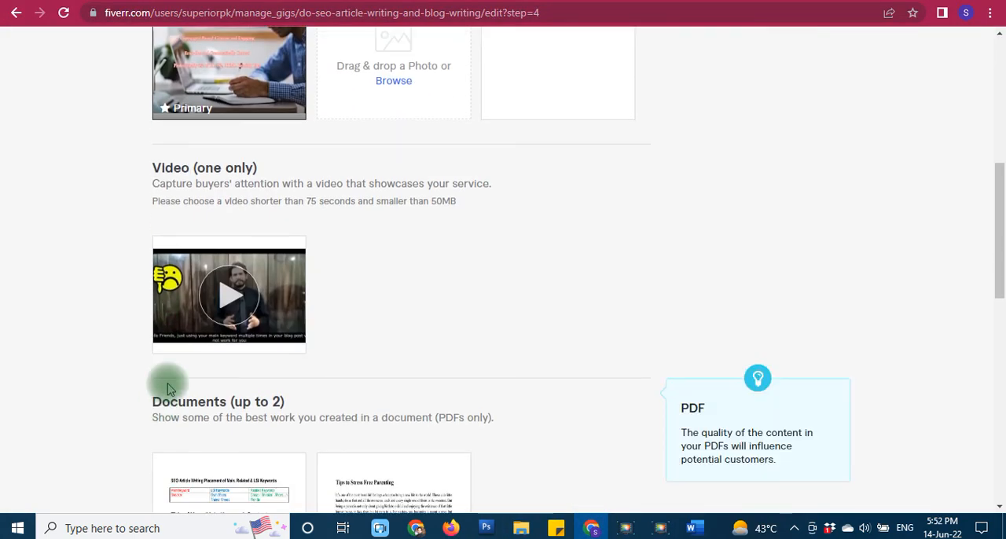
scroll(165, 387, up, 2)
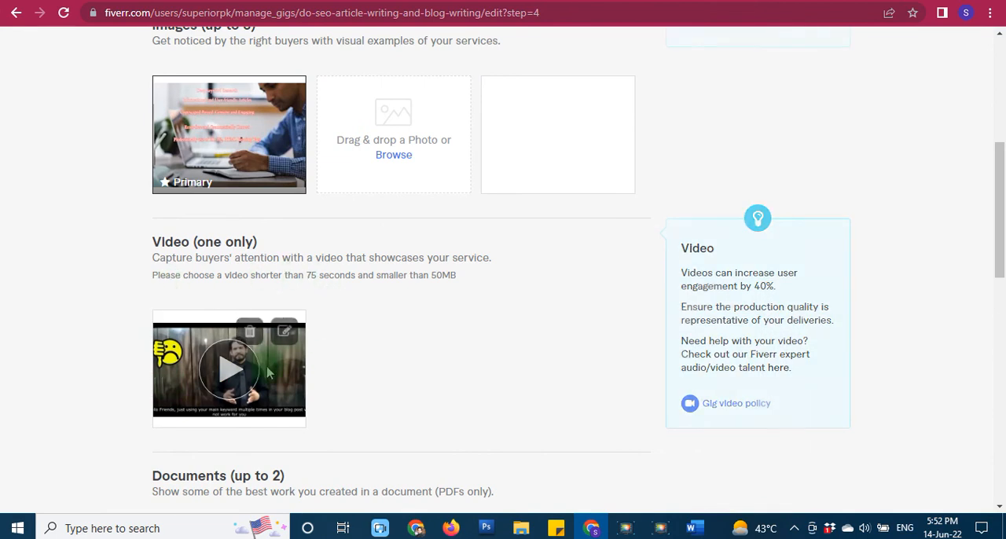
scroll(134, 394, down, 2)
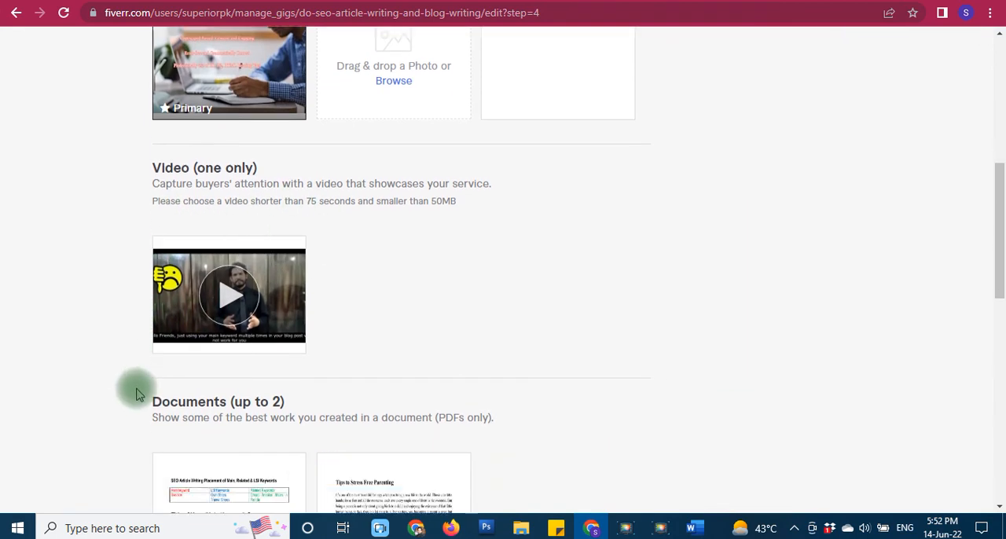
scroll(140, 389, up, 1)
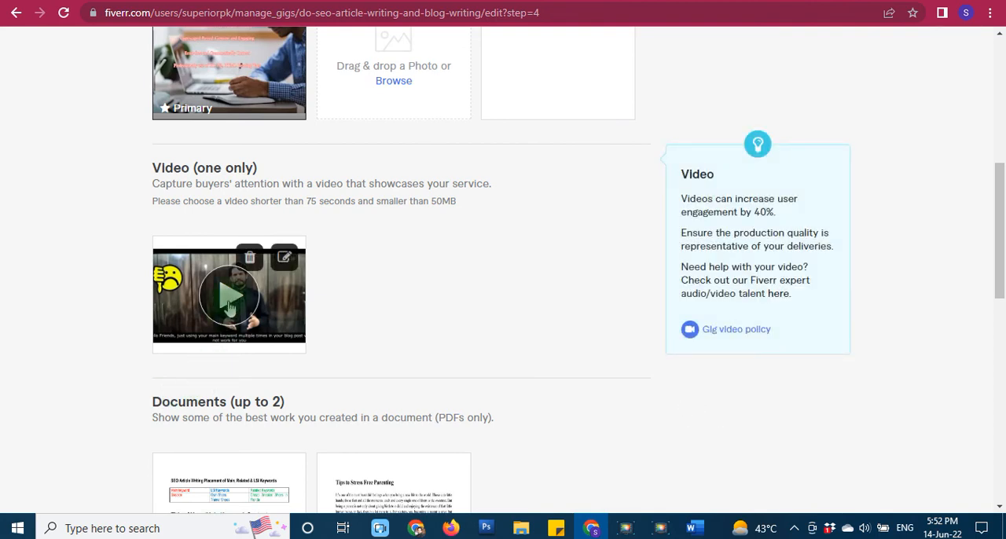
- Play the gig video in the gallery and inspect the primary gig image
click(228, 298)
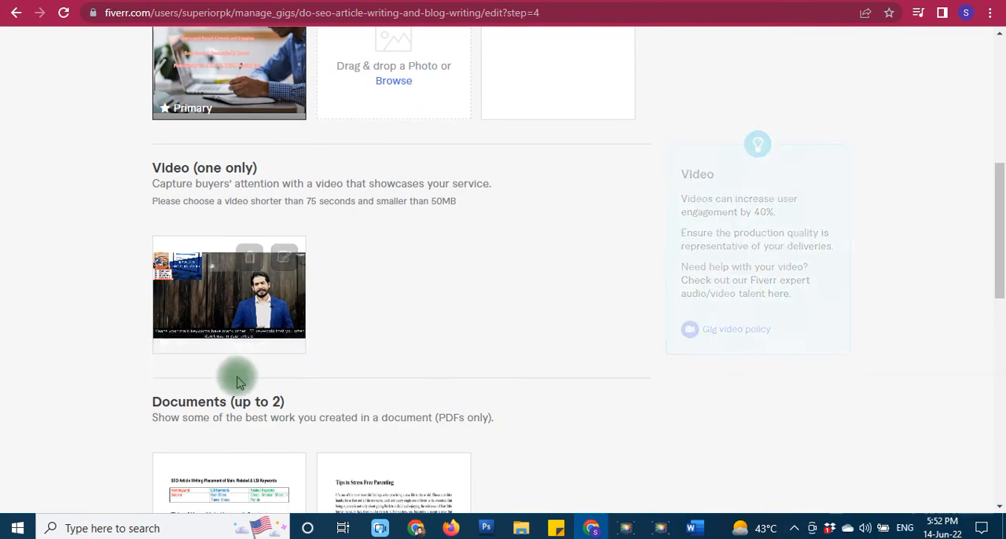
scroll(571, 339, down, 3)
scroll(571, 339, up, 9)
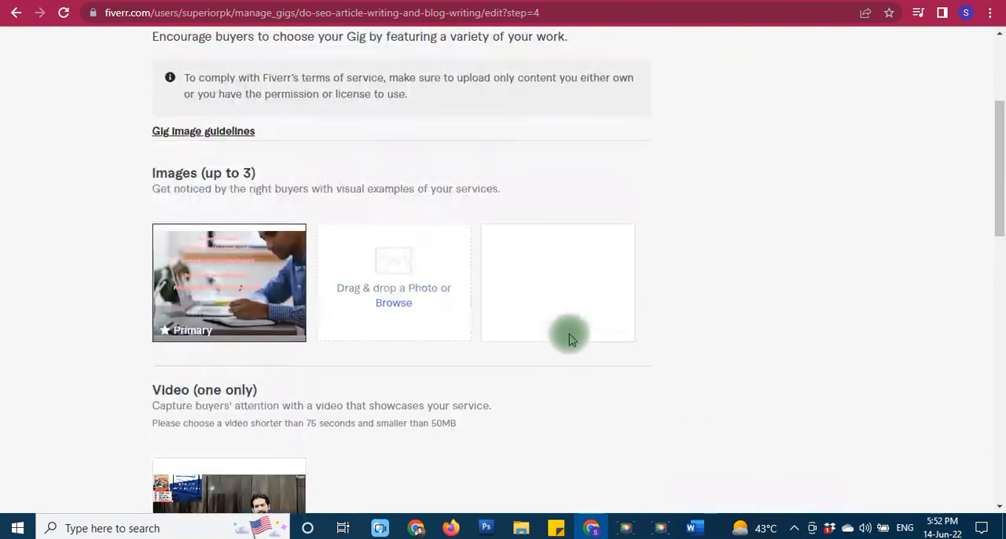
scroll(568, 332, down, 2)
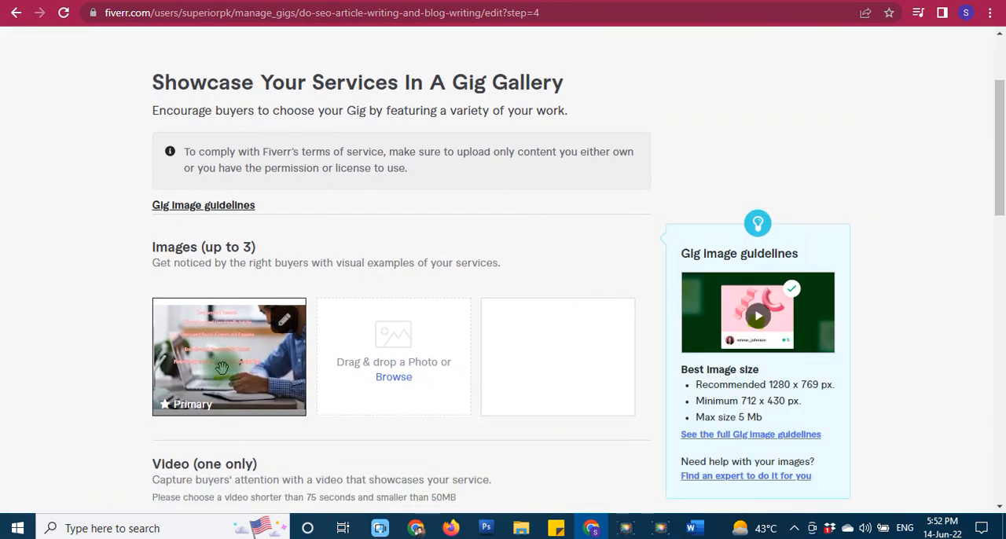
click(67, 400)
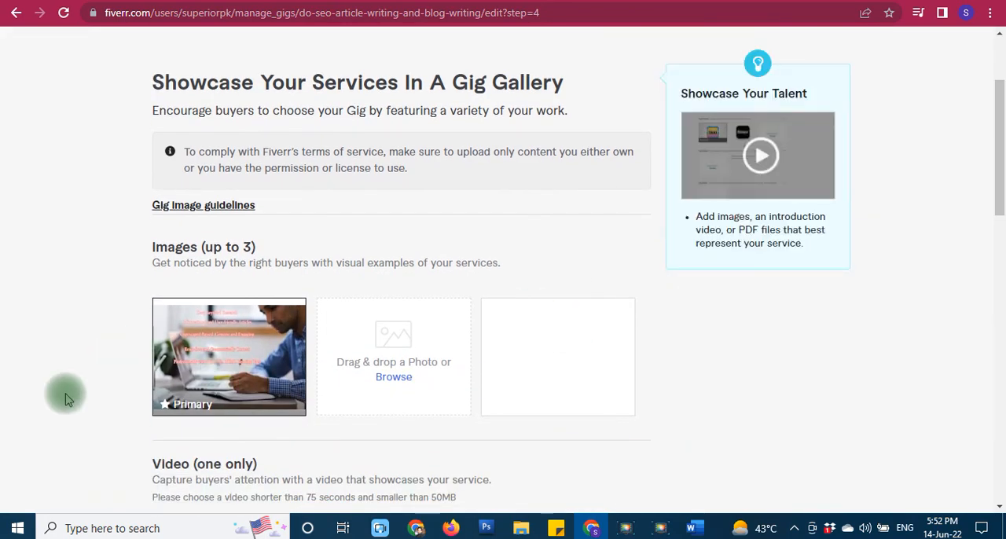
- Examine the gallery's two sample documents and check the matching PDF files in the Article Writing Services folder
scroll(66, 399, down, 7)
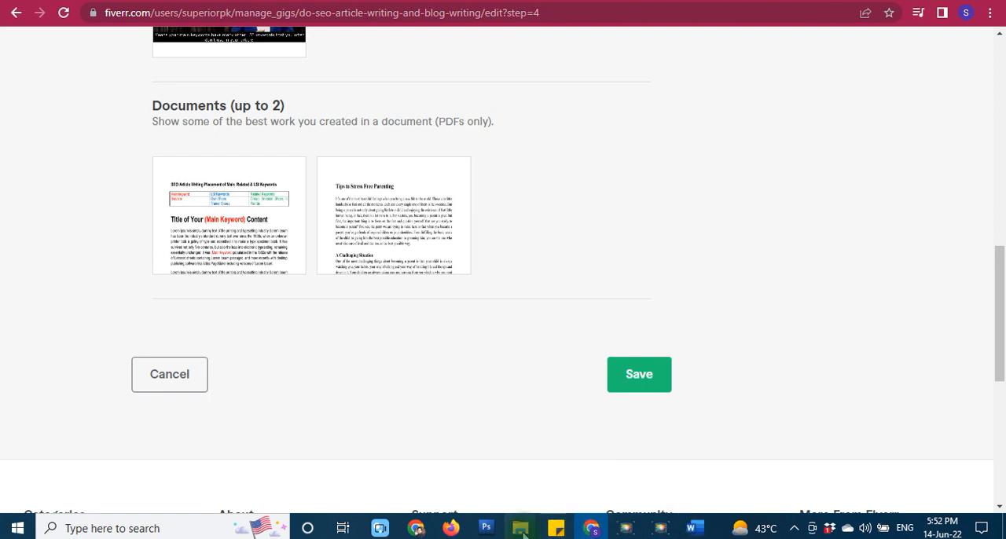
mouse_move(521, 527)
click(576, 491)
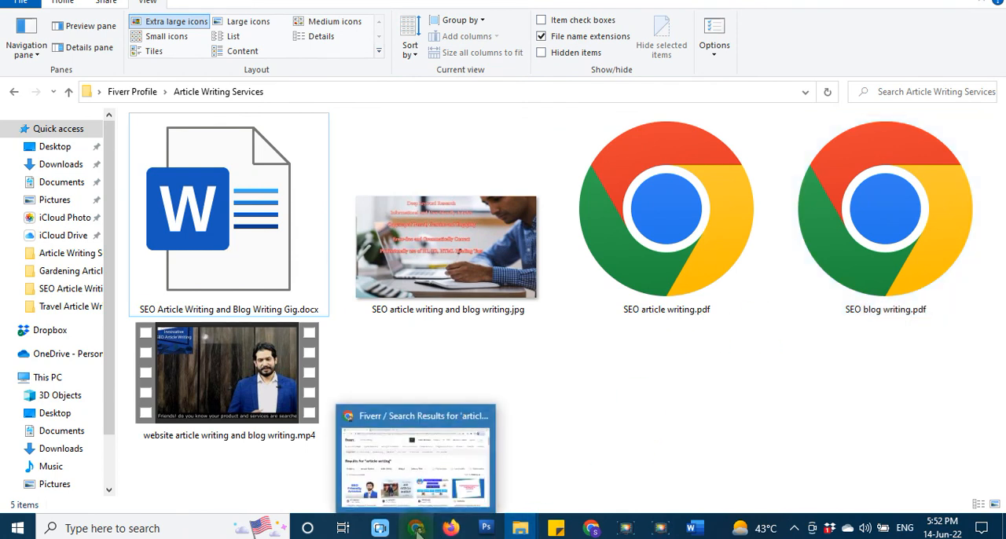
- Return to the gig editor in Chrome and look over the gallery from the documents back up to the page heading
click(591, 530)
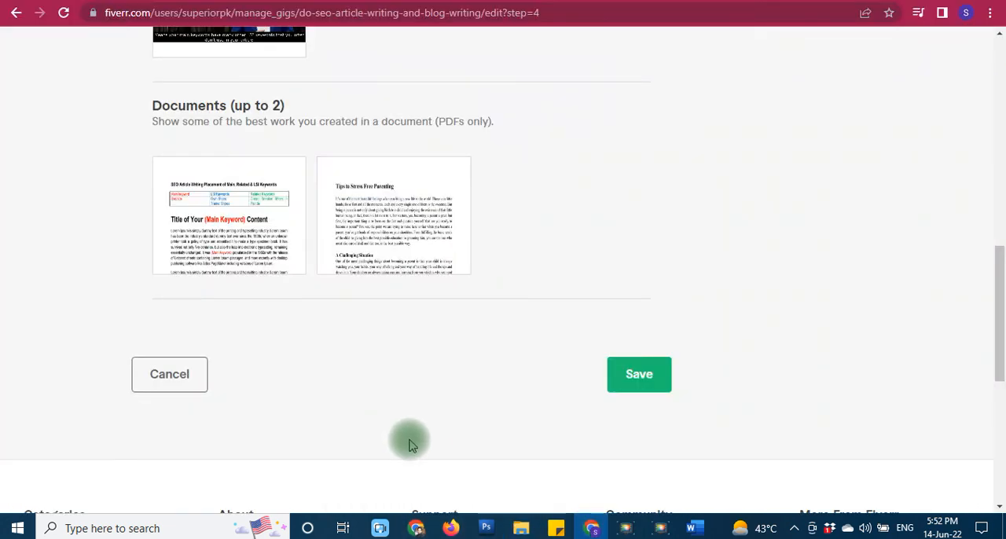
scroll(440, 440, up, 3)
scroll(507, 436, up, 8)
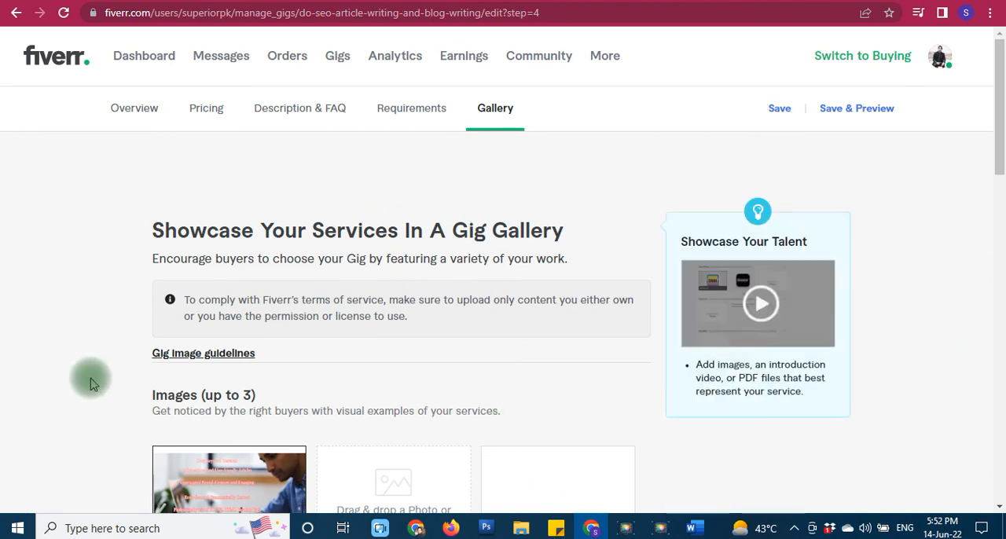
- Switch to the gig planning document in Word and review it from the keyword research table through title, packages and description to the FAQ
click(691, 528)
scroll(573, 397, up, 10)
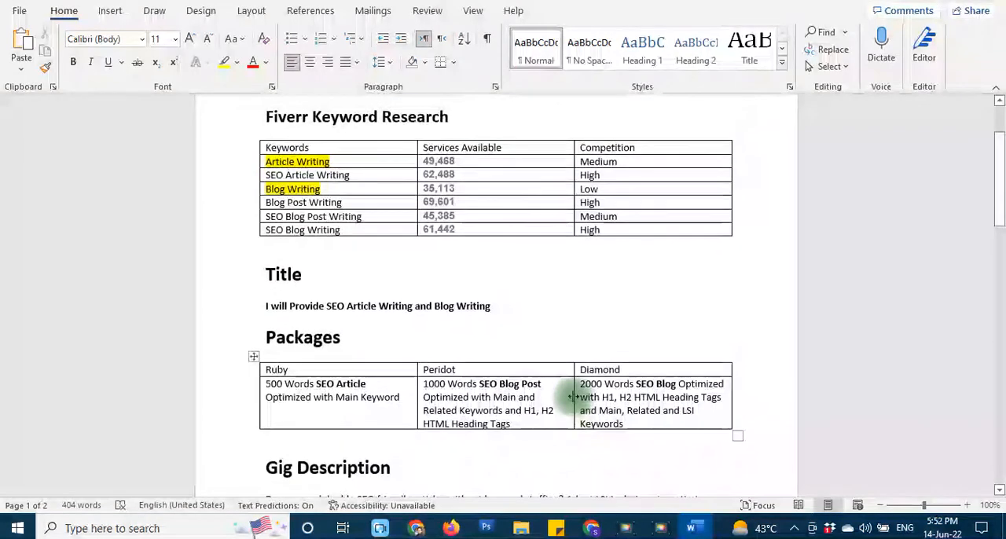
scroll(574, 397, up, 1)
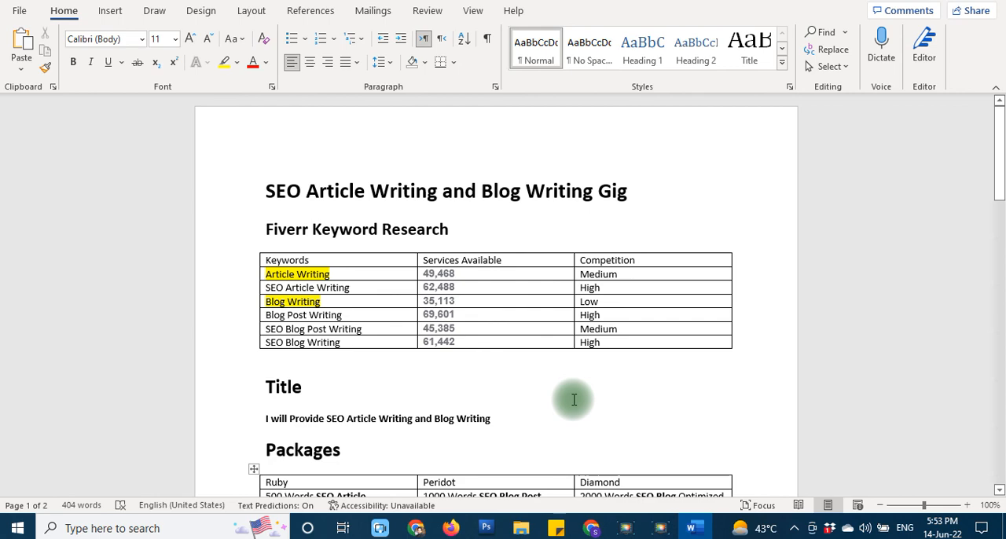
scroll(577, 408, down, 1)
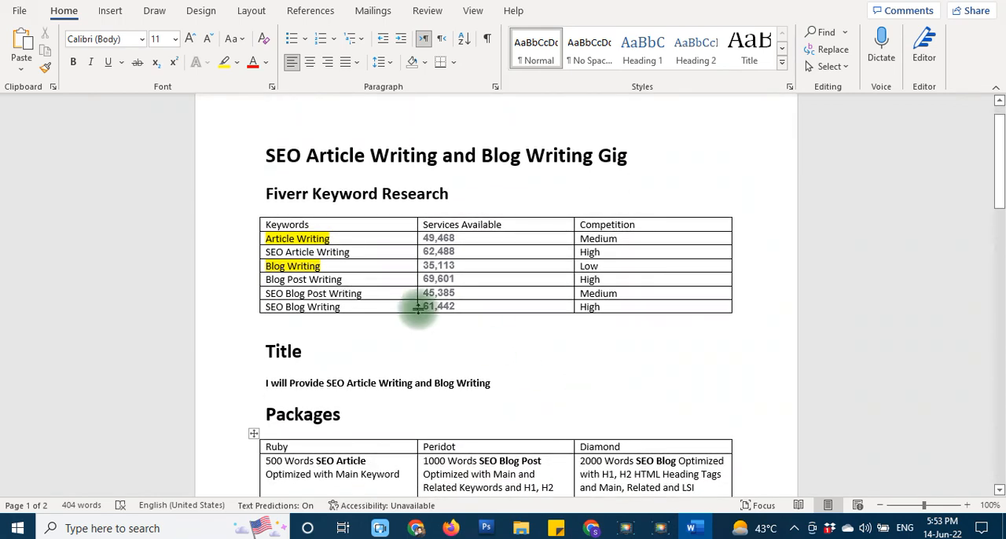
scroll(484, 376, down, 5)
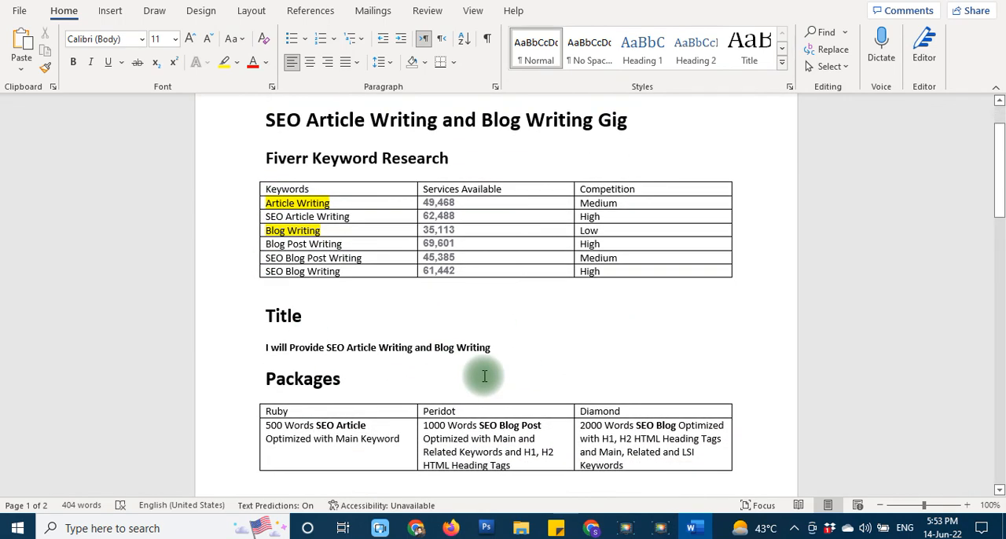
scroll(241, 325, down, 15)
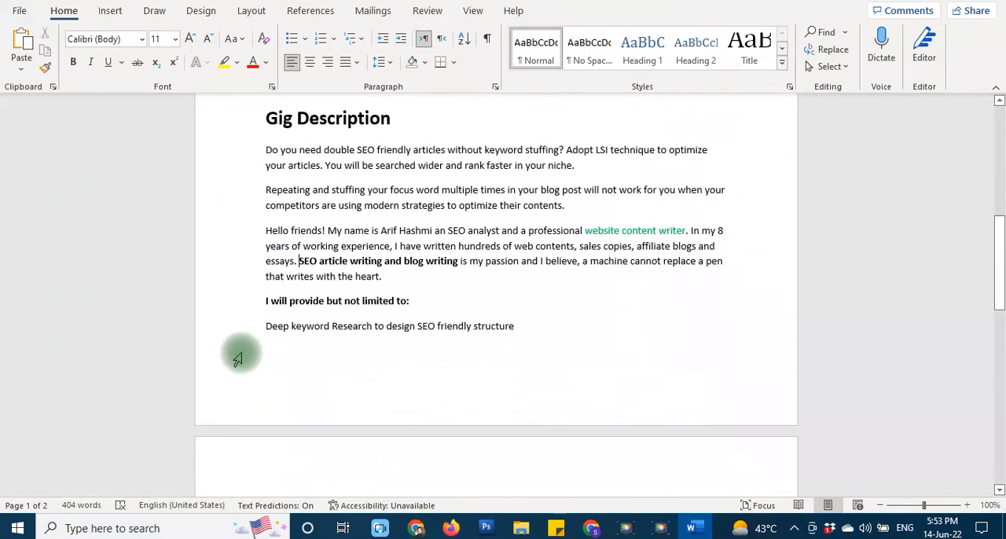
scroll(245, 396, down, 1)
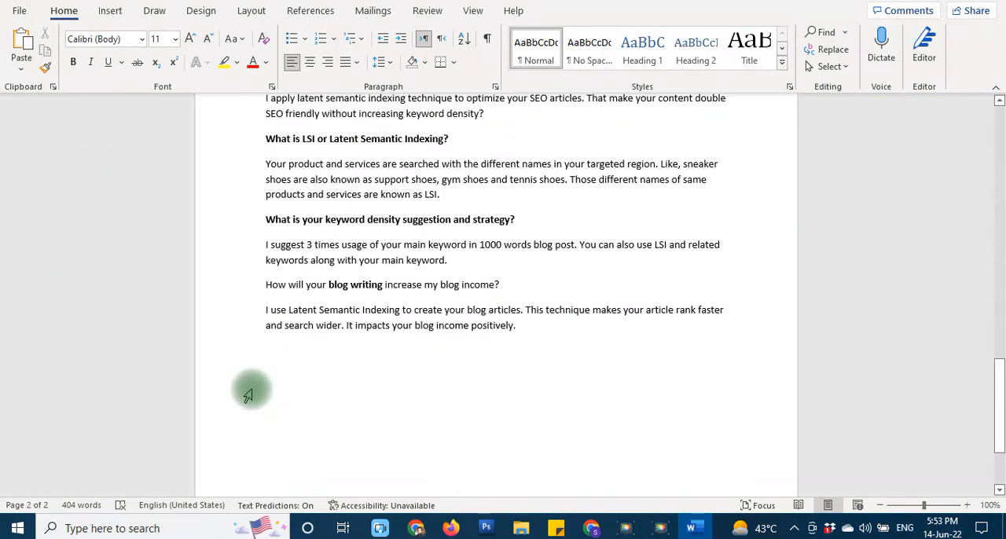